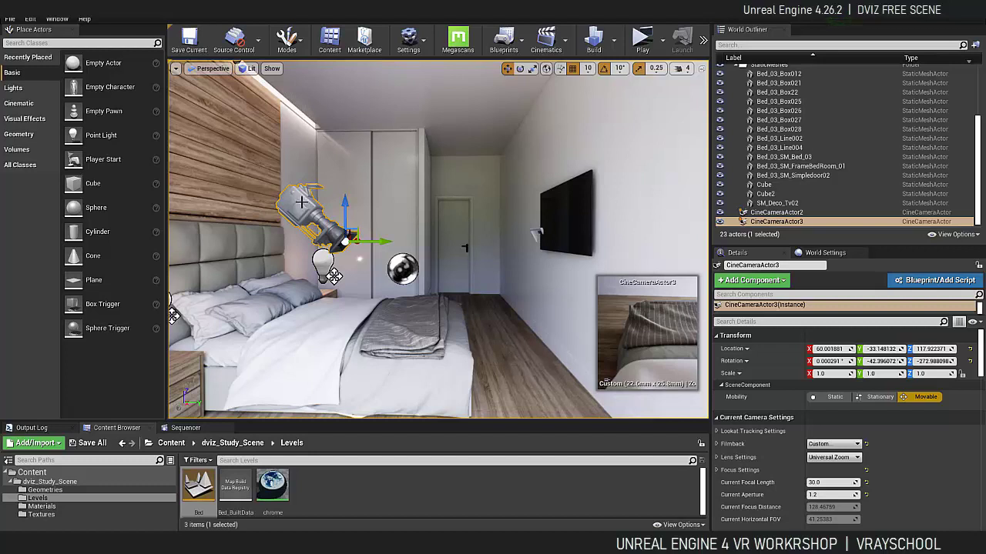
click(537, 234)
click(311, 215)
click(565, 40)
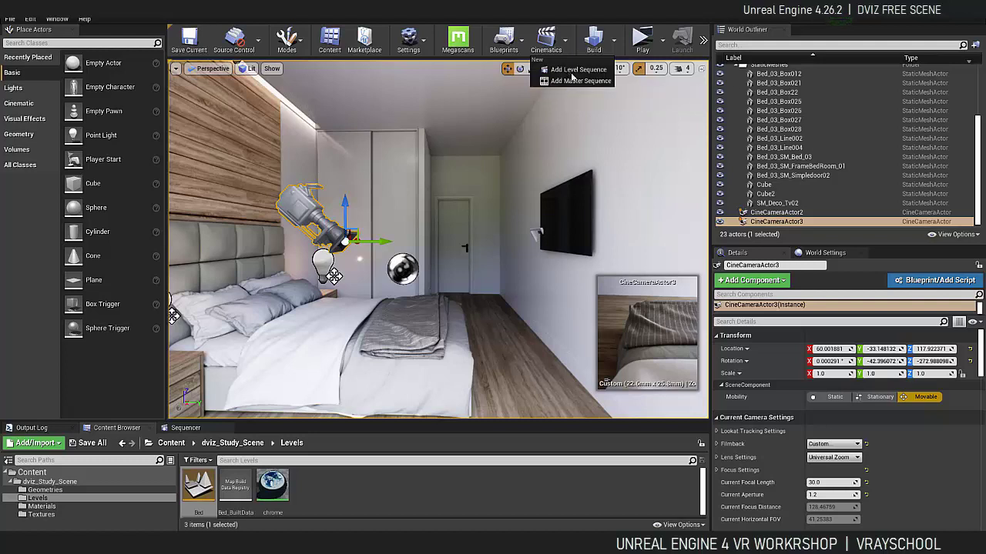
click(641, 40)
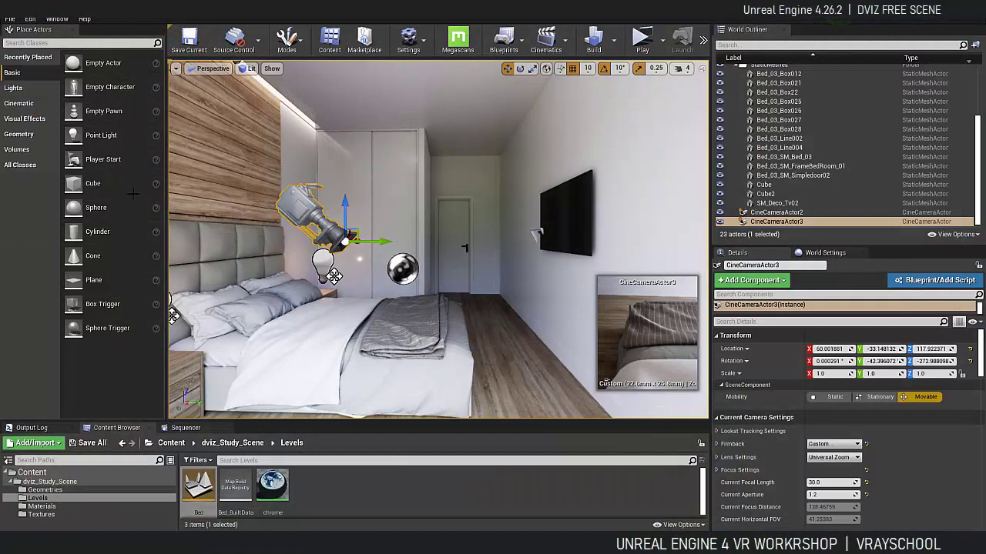
- Look through CineCameraActor2 in the viewport and reframe it on the bed, nightstand and floor
click(219, 69)
click(230, 182)
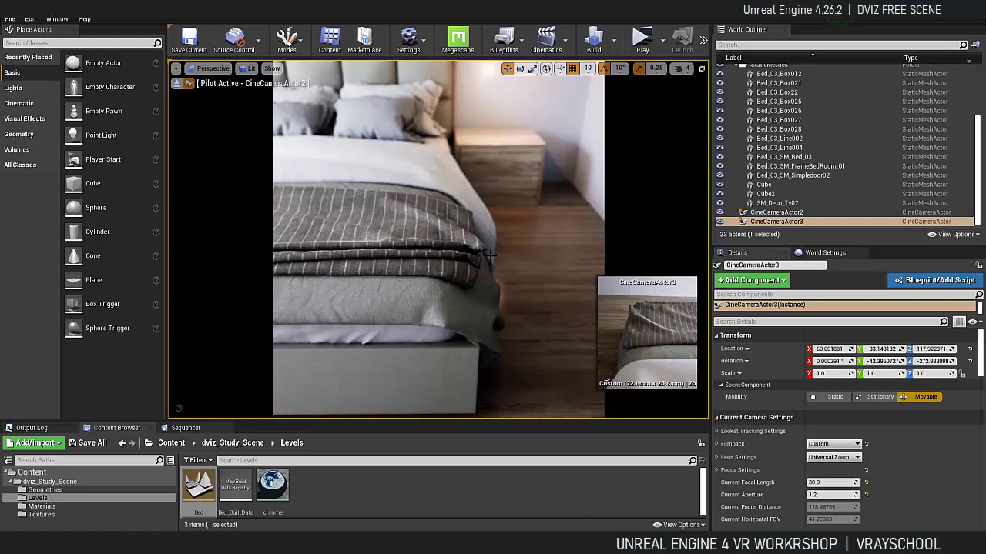
right_drag(439, 239, 400, 262)
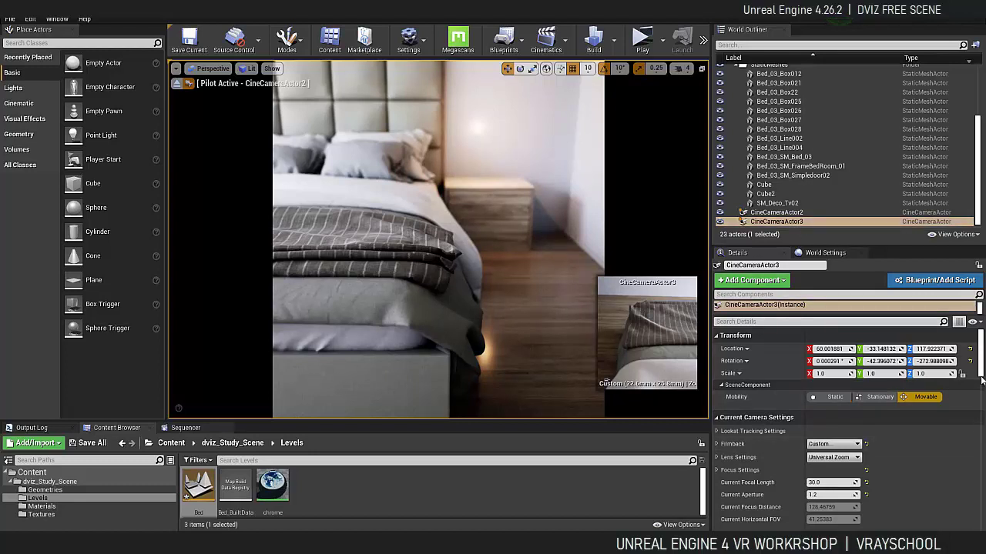
- Examine CineCameraActor3's focus, lens and post-process settings, briefly previewing its debug focus plane
scroll(982, 382, down, 2)
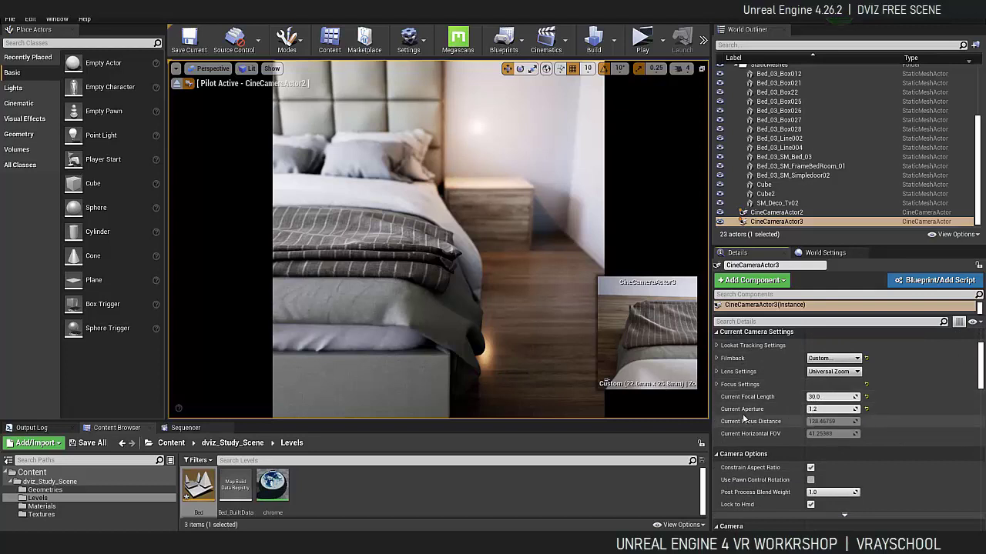
click(717, 385)
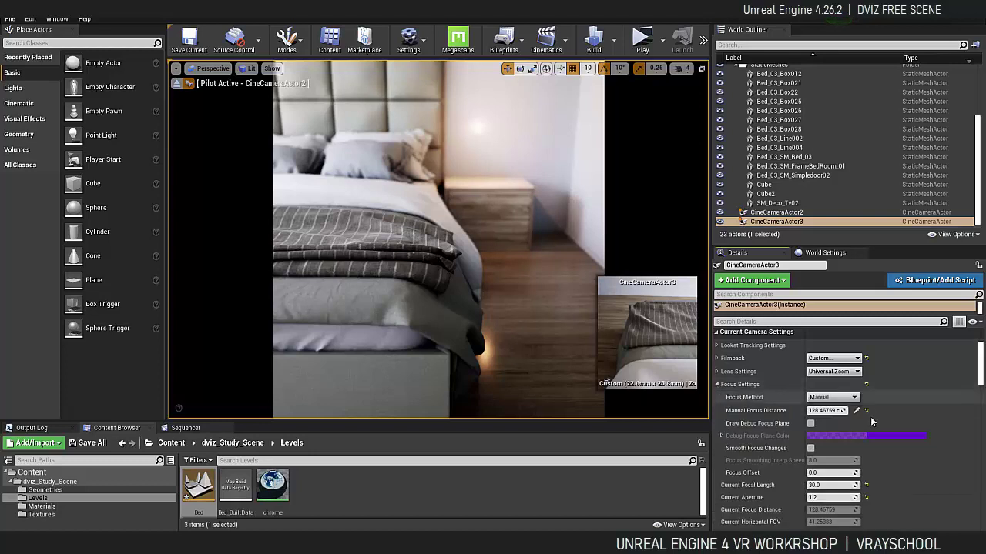
click(810, 424)
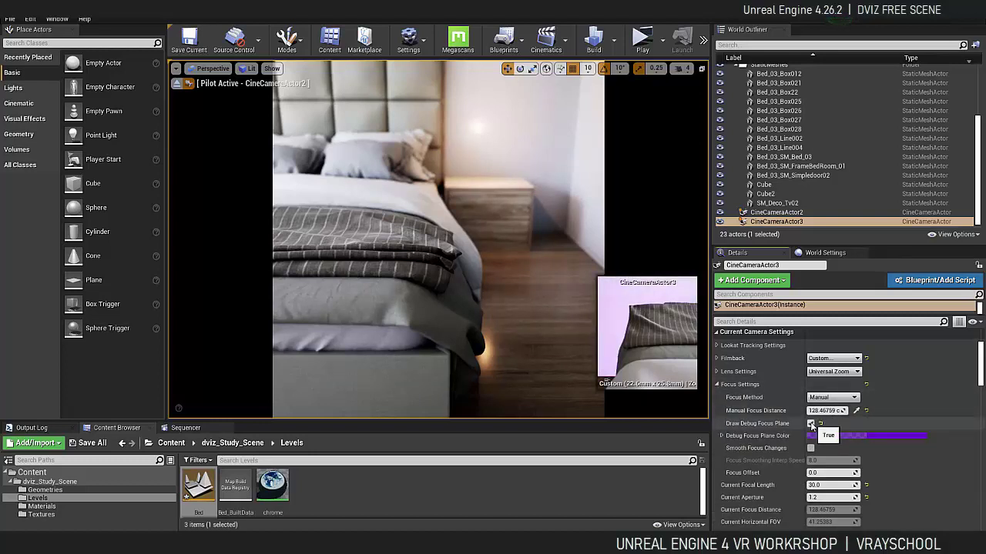
click(810, 424)
click(718, 372)
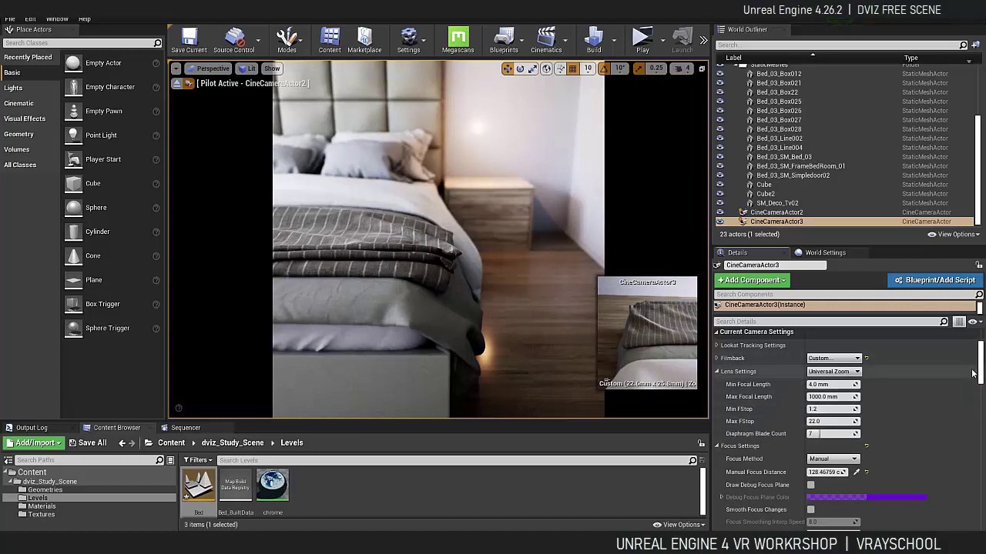
scroll(971, 375, down, 8)
scroll(969, 400, down, 5)
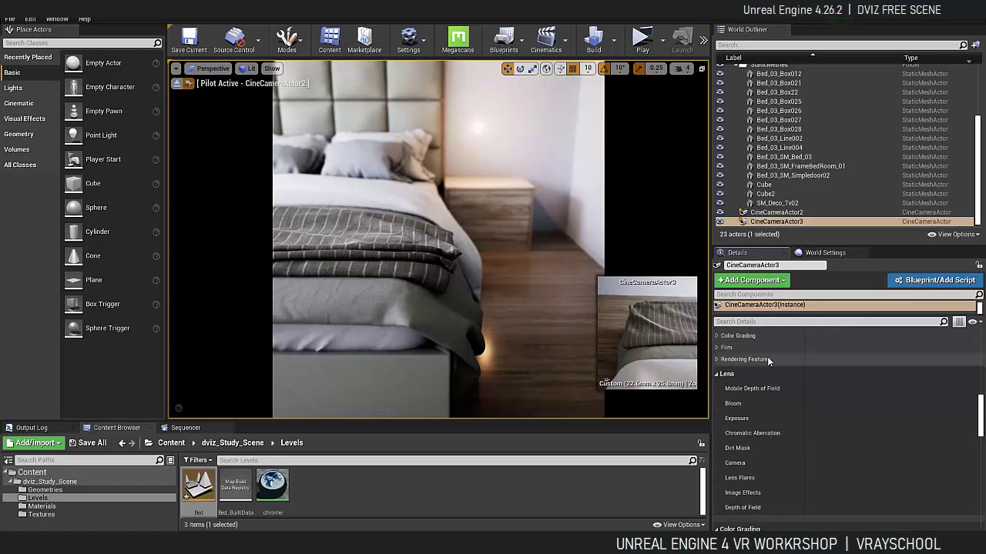
scroll(979, 124, up, 5)
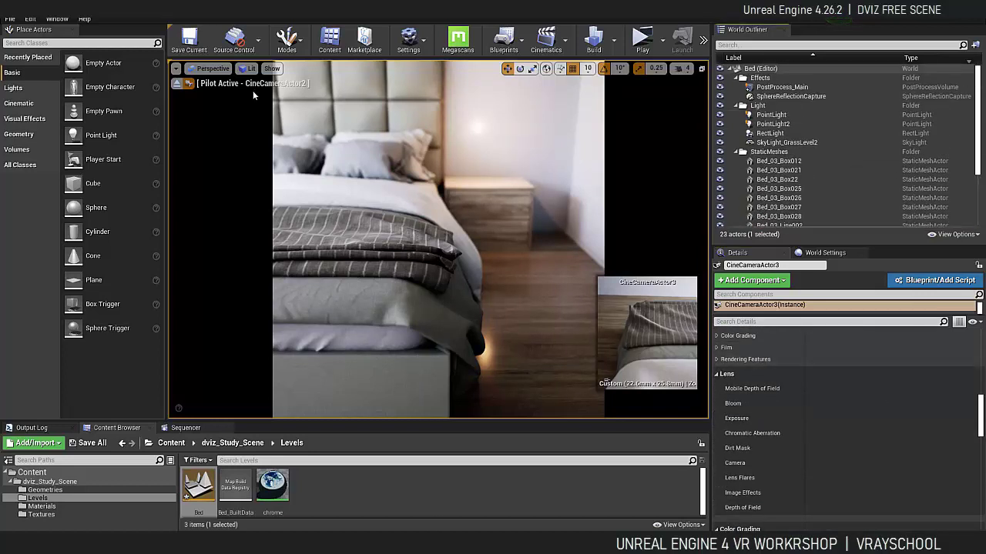
- Leave CineCameraActor2, look through CineCameraActor3 and slightly shift its framing of the striped blanket
click(188, 83)
click(209, 68)
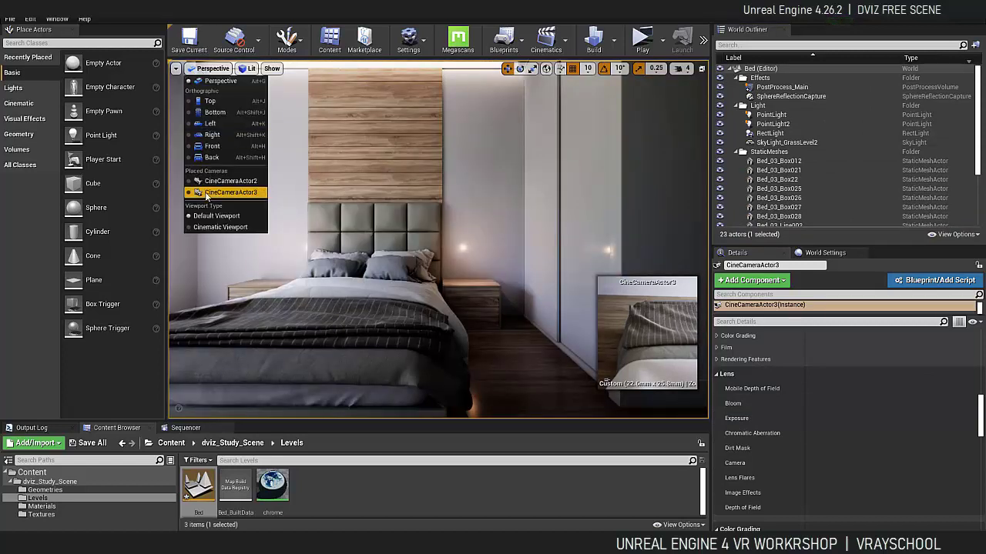
click(230, 193)
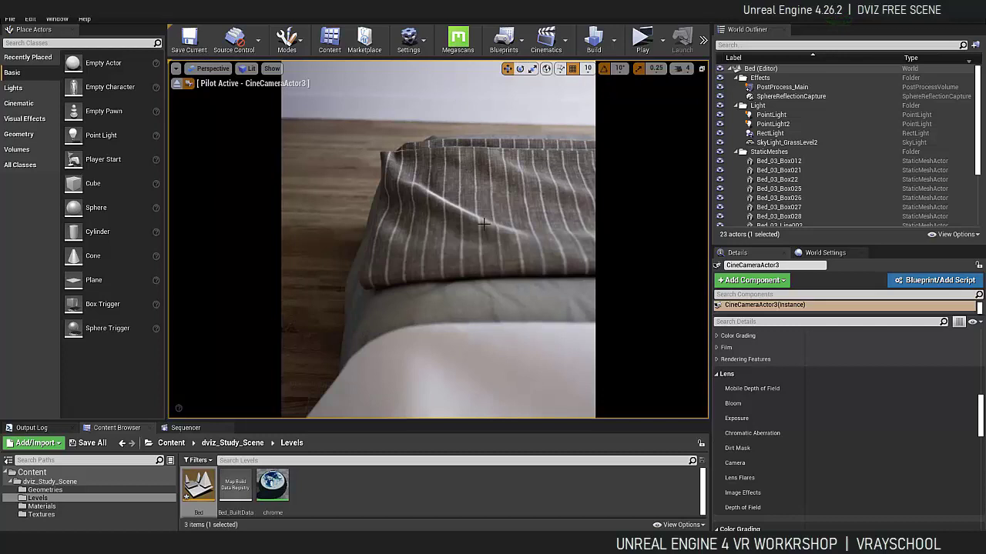
middle_drag(471, 301, 420, 307)
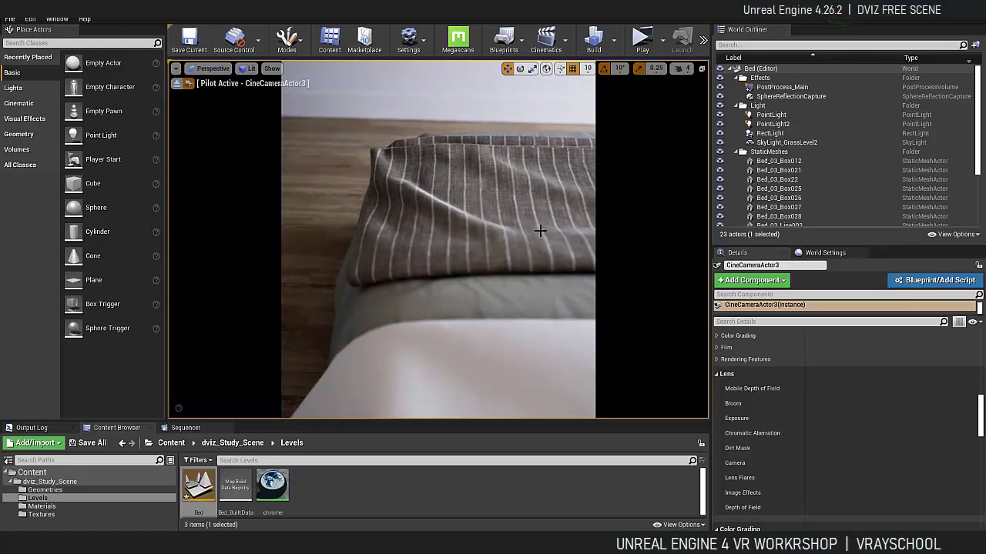
- Disable and re-enable the PostProcess_Main volume to compare the scene without and with post-processing
click(786, 87)
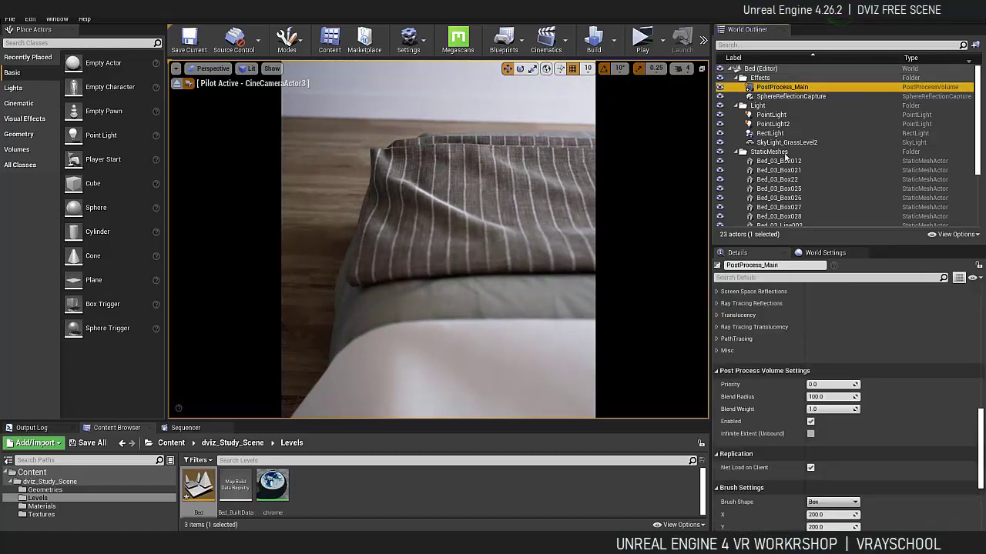
mouse_move(982, 439)
mouse_down()
mouse_move(982, 312)
mouse_move(976, 461)
mouse_up()
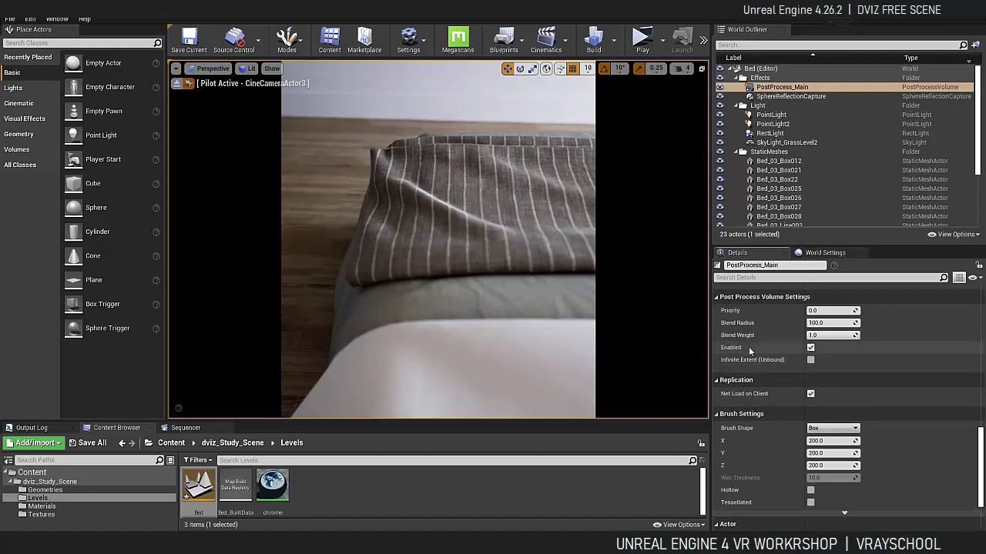
click(810, 347)
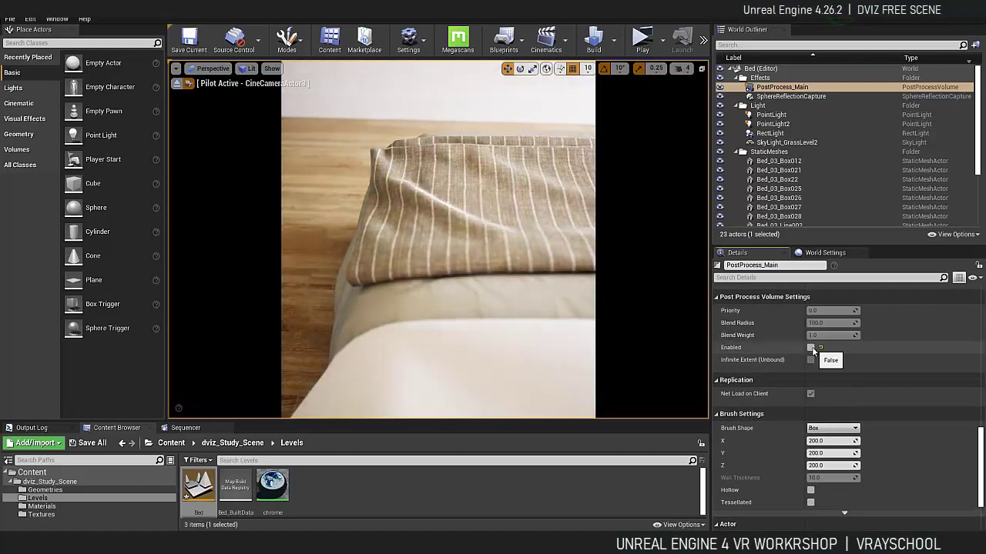
click(810, 347)
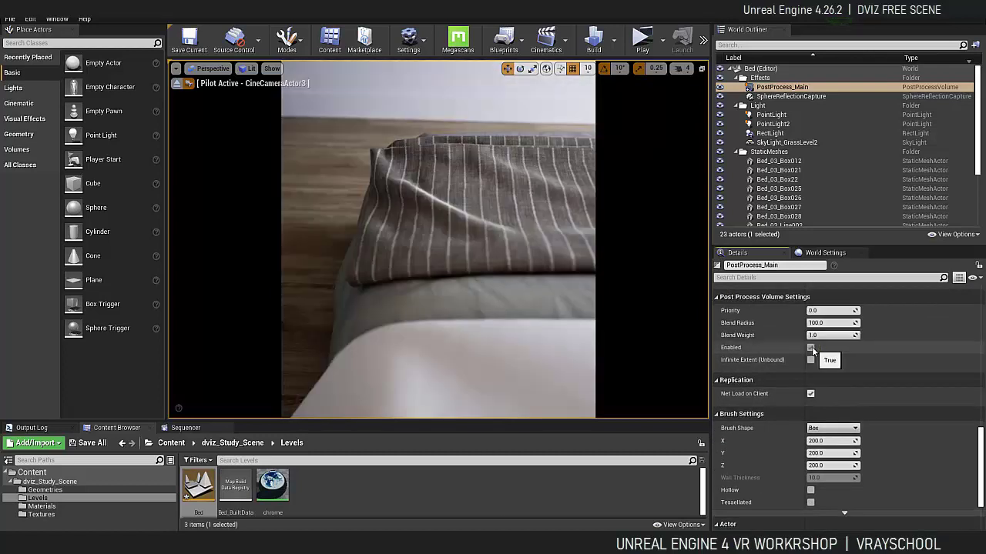
- Stop piloting CineCameraActor3 and turn off the white balance Temp override of PostProcess_Main
click(176, 83)
right_drag(482, 169, 420, 196)
drag(980, 439, 980, 318)
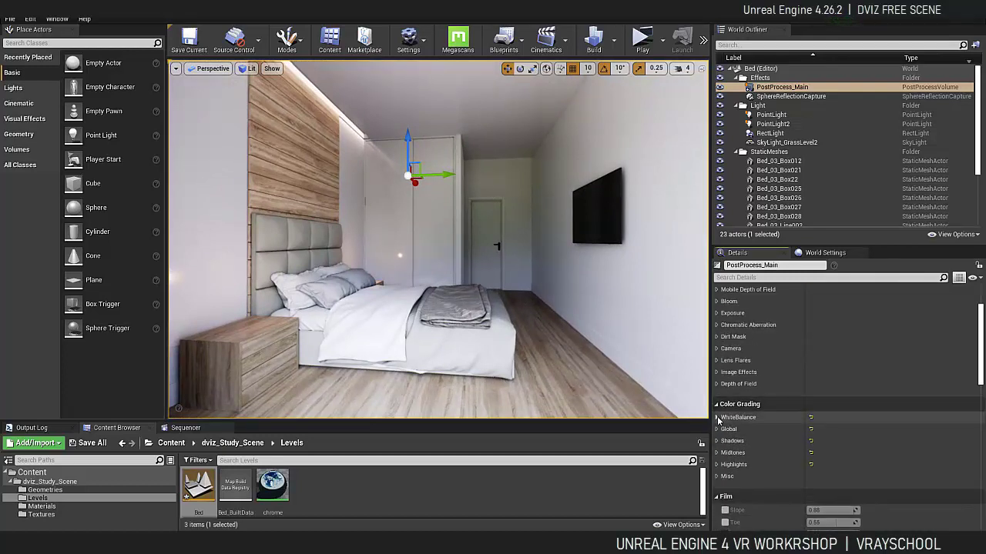
drag(979, 339, 980, 350)
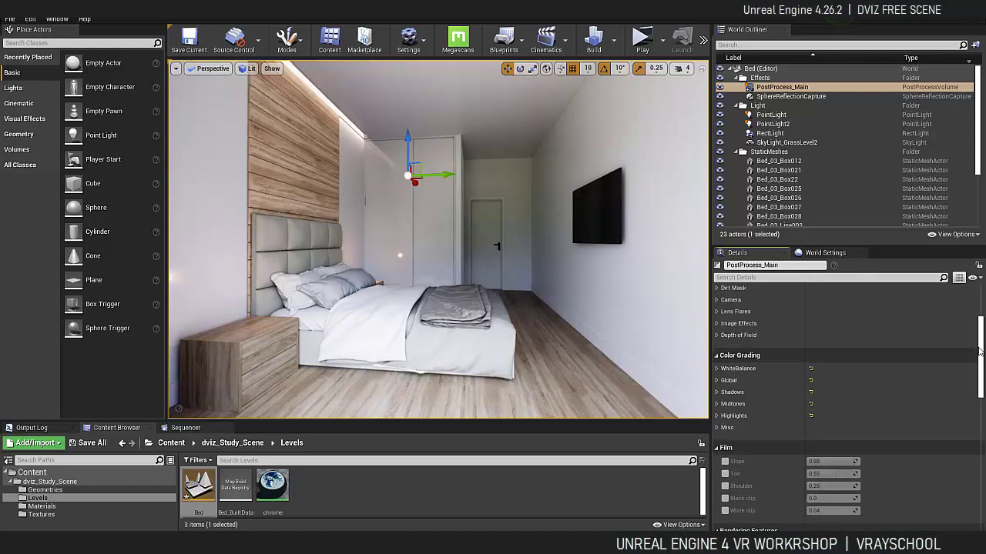
click(716, 368)
click(730, 381)
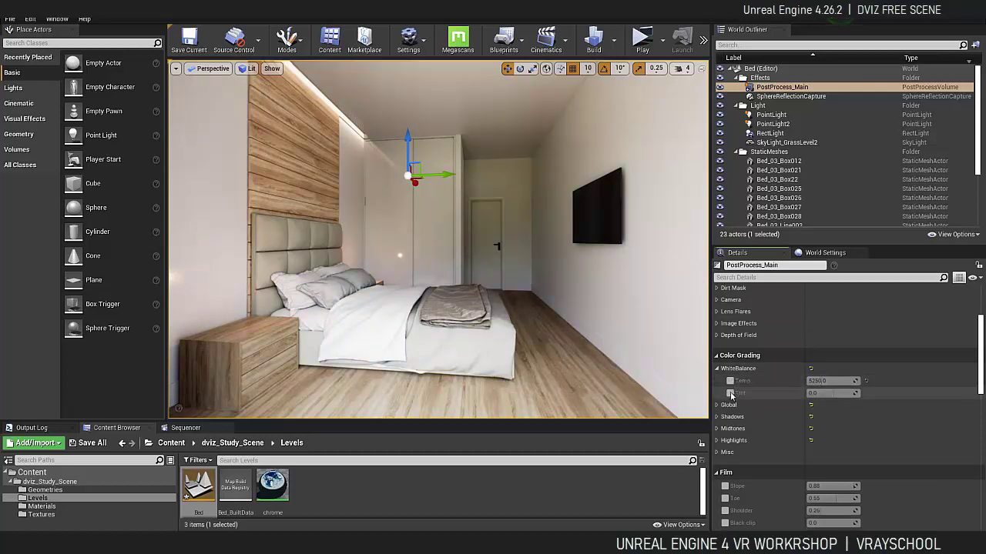
- Turn off the Contrast and Saturation overrides in the Global color grading of PostProcess_Main
click(717, 406)
scroll(745, 416, down, 1)
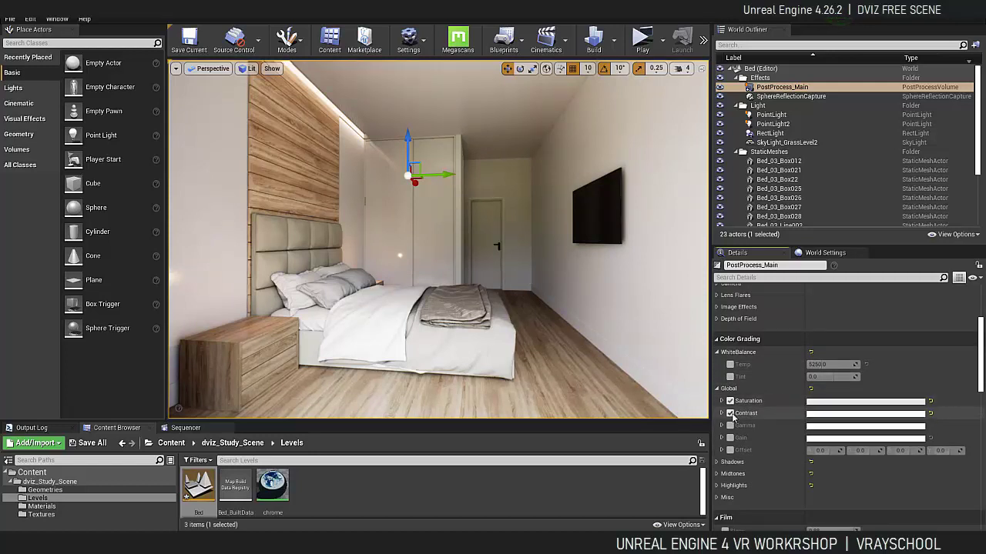
click(730, 414)
click(730, 401)
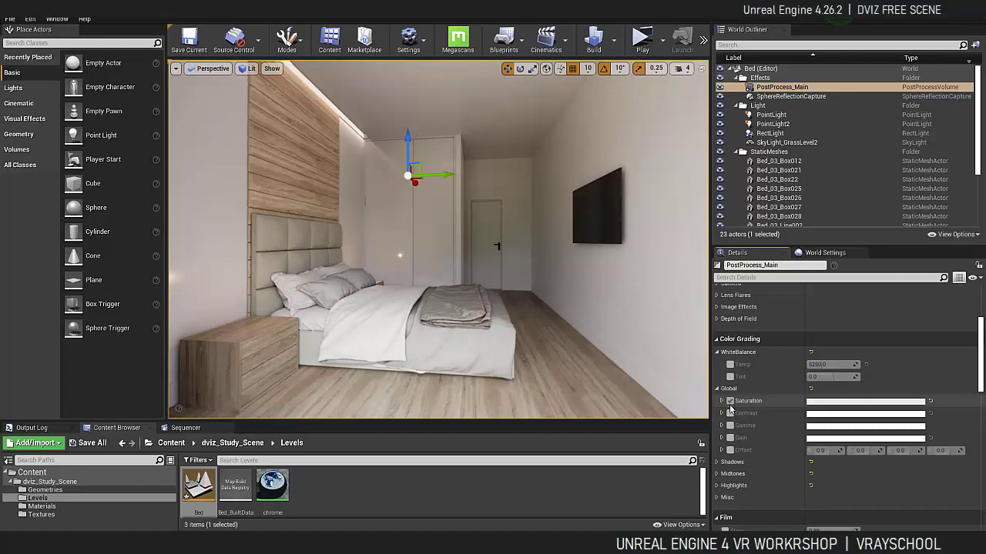
click(730, 414)
click(730, 414)
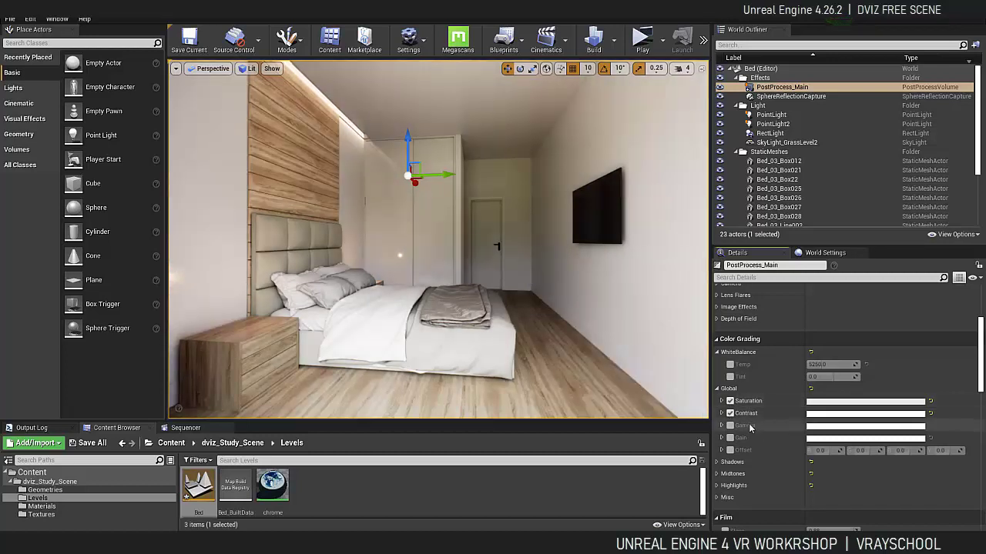
click(730, 401)
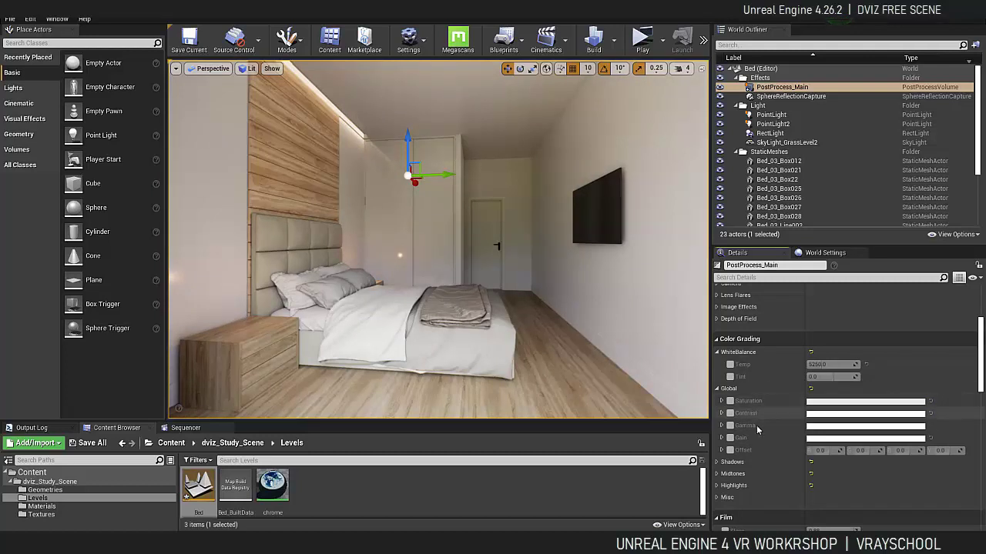
- Compare the room with the Shadows Gain override off and on, viewing the wall-mounted TV area
click(718, 461)
scroll(770, 437, down, 2)
click(731, 462)
click(730, 462)
click(730, 462)
click(730, 462)
drag(543, 291, 573, 255)
click(729, 462)
click(729, 462)
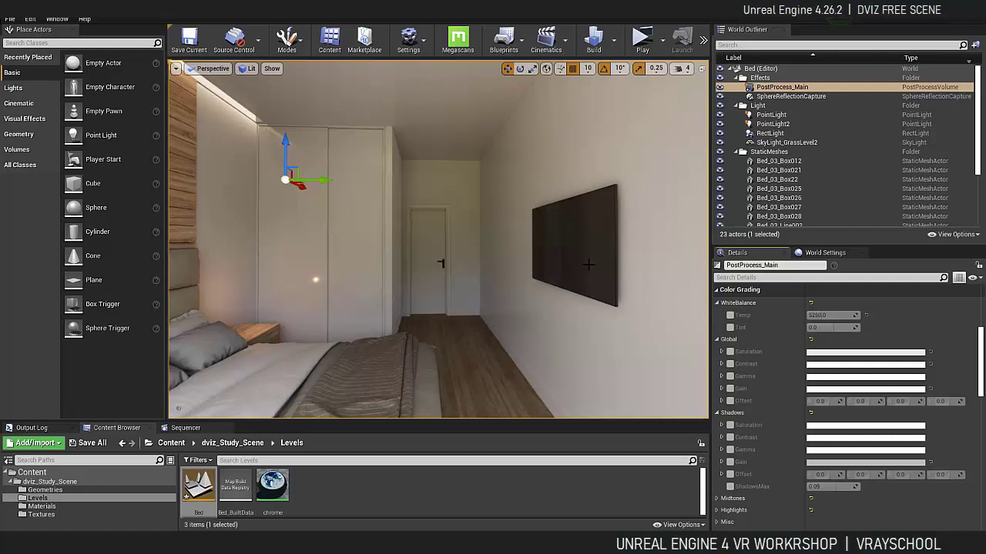
click(729, 462)
click(730, 462)
click(730, 462)
click(730, 462)
click(730, 463)
click(730, 462)
click(730, 462)
click(731, 462)
click(730, 462)
click(730, 462)
- Examine the Gain color values of the Midtones and Shadows color grading in PostProcess_Main
click(718, 498)
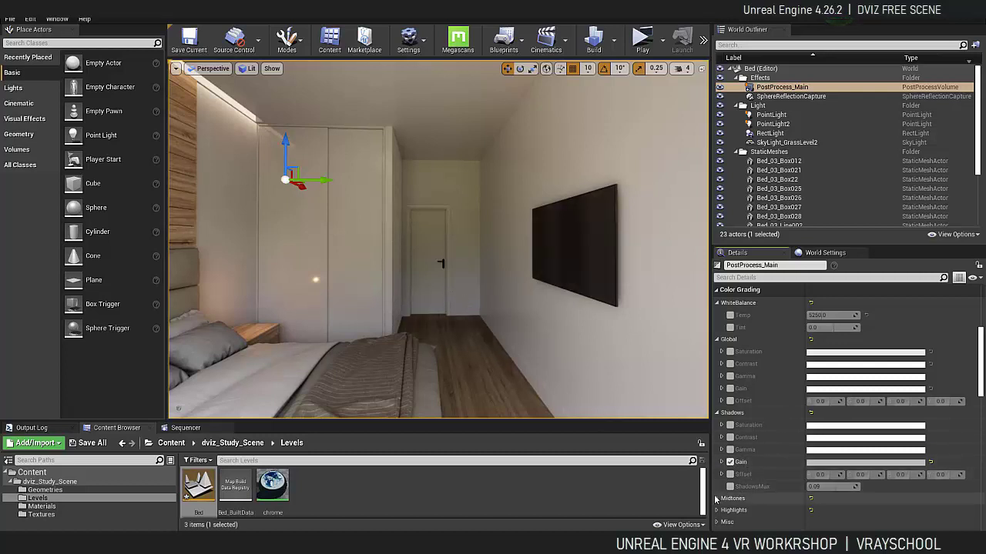
scroll(787, 455, down, 2)
scroll(787, 455, down, 1)
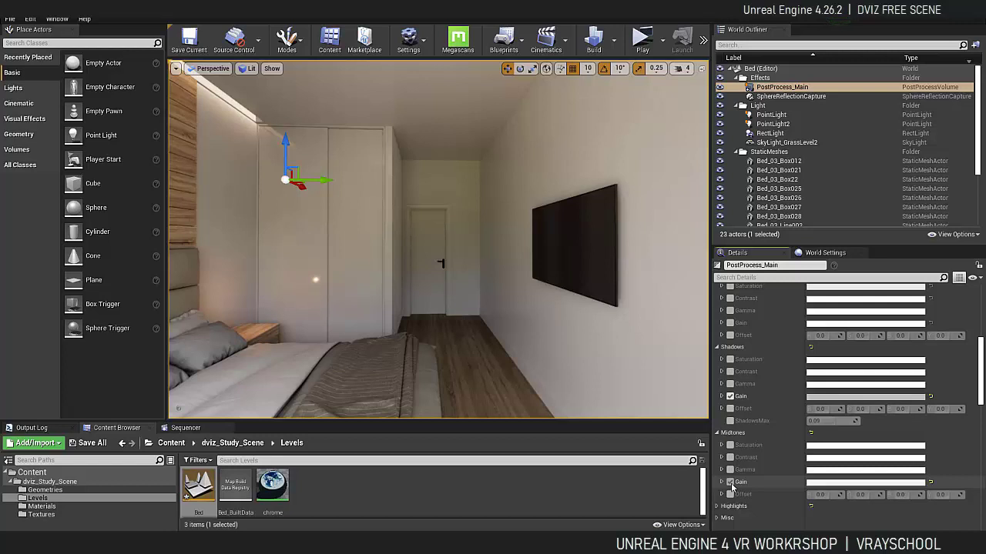
click(721, 483)
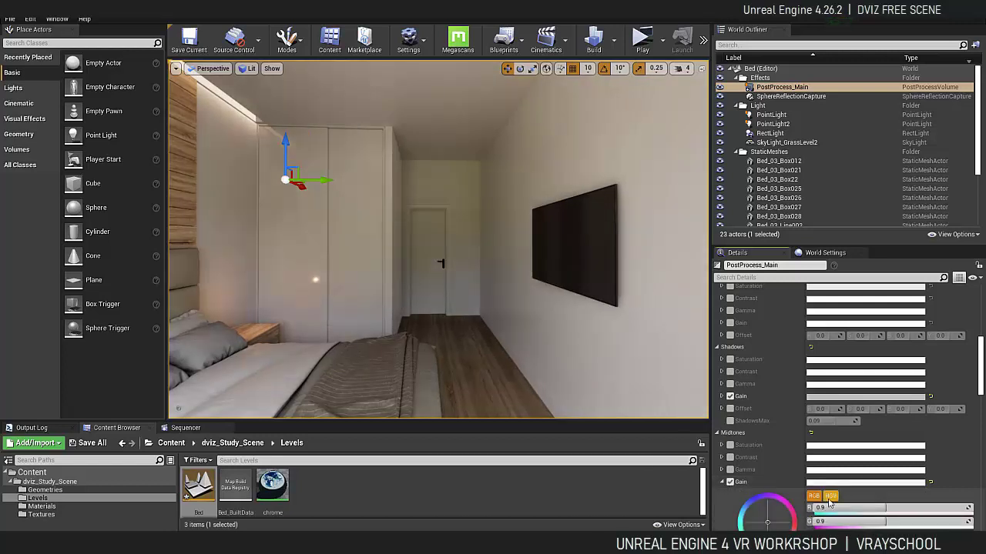
scroll(836, 504, down, 2)
scroll(839, 500, up, 1)
click(723, 380)
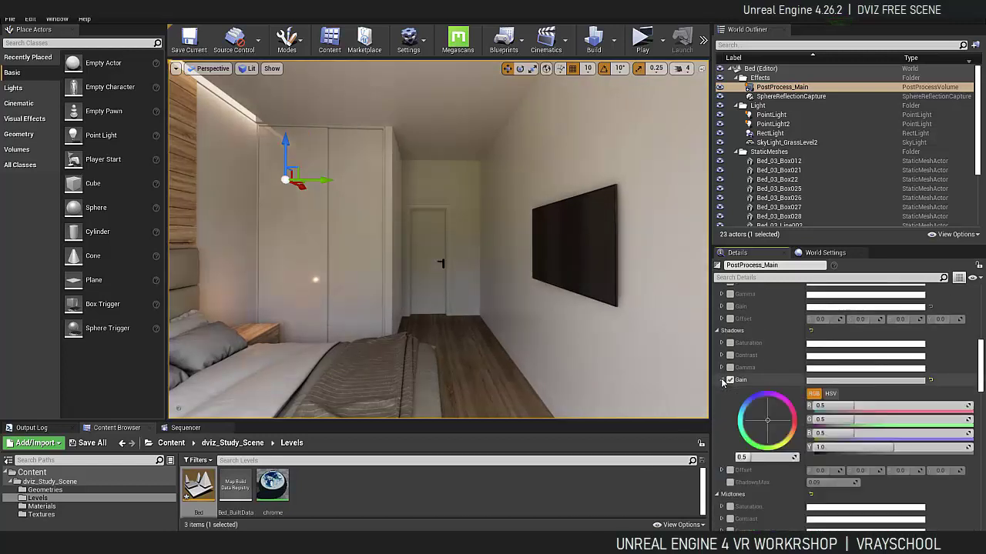
click(723, 380)
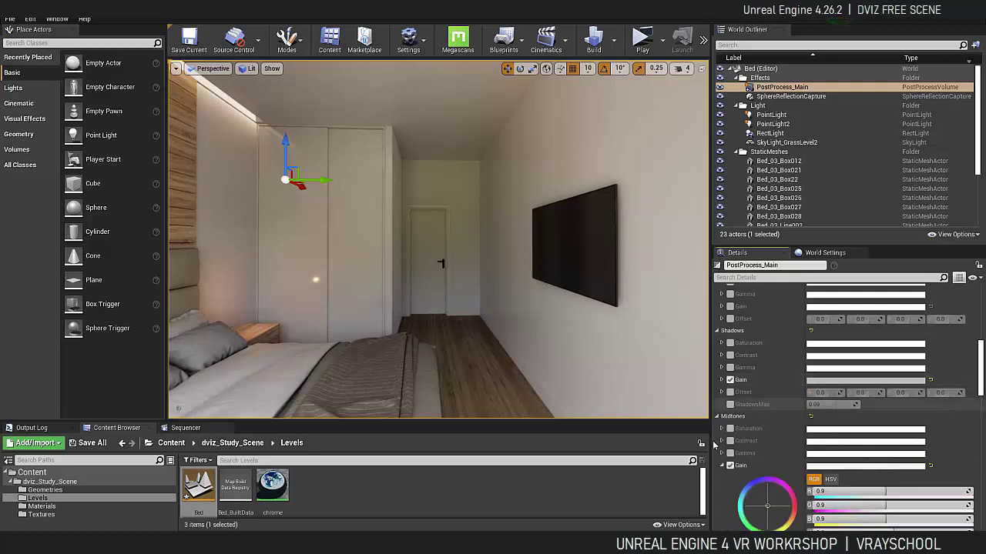
click(721, 466)
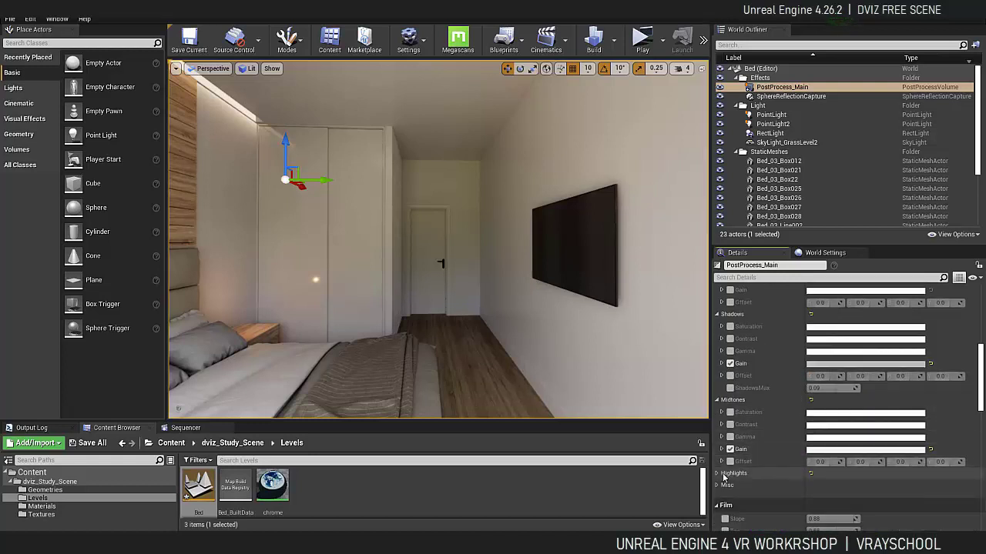
- Turn off the Gain overrides for Midtones and Shadows and view the whole bedroom
click(730, 450)
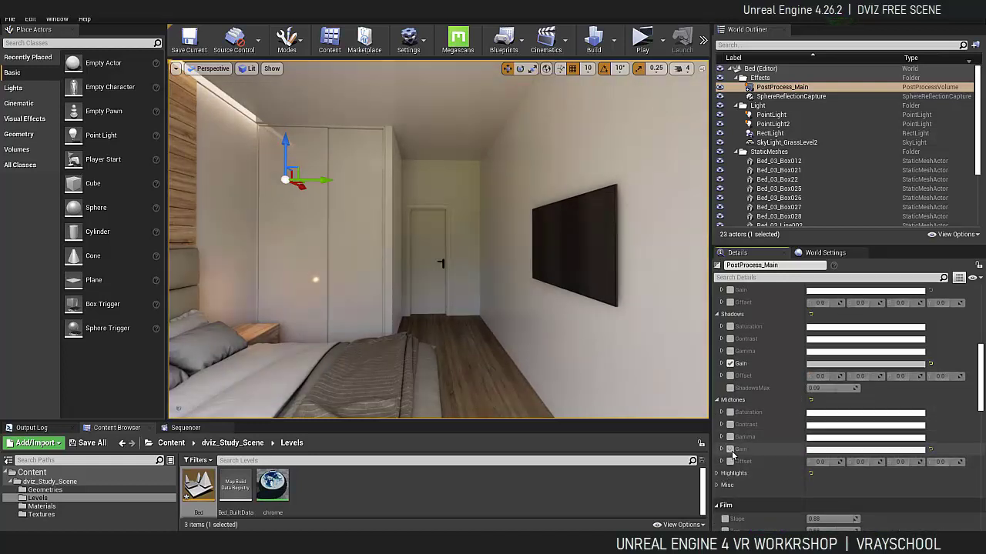
click(730, 363)
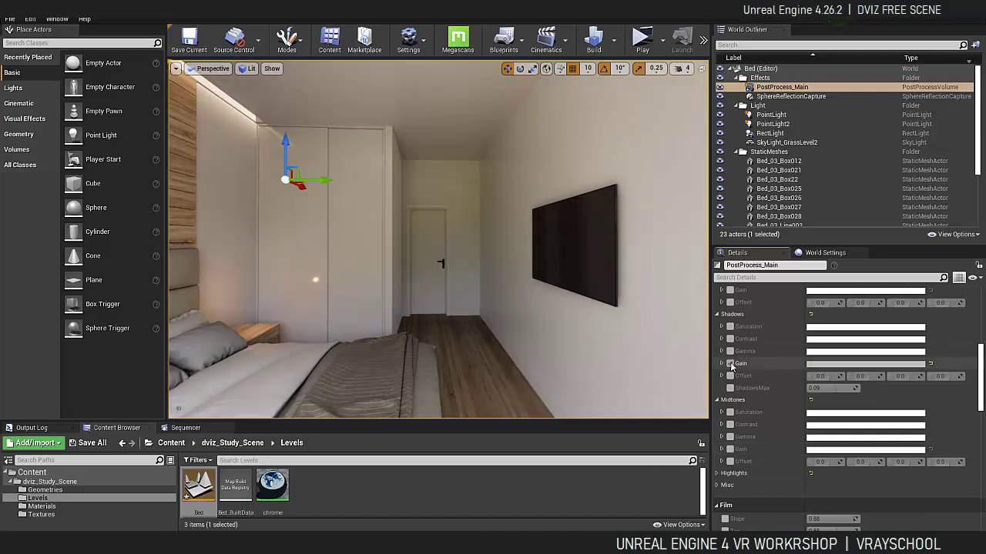
right_drag(451, 300, 347, 305)
right_drag(478, 302, 478, 305)
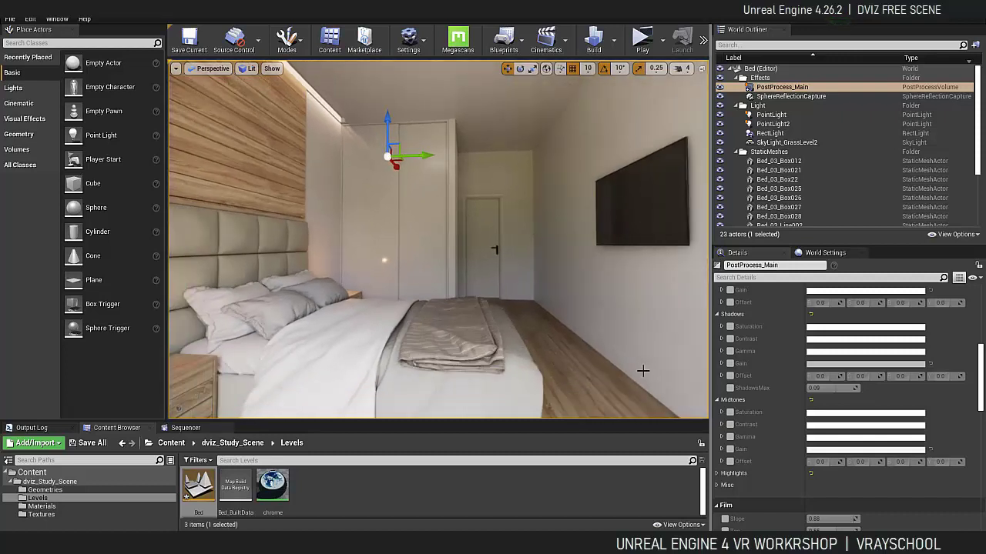
- Examine the Highlights color grading of PostProcess_Main, including its Contrast values
click(765, 472)
scroll(770, 466, down, 3)
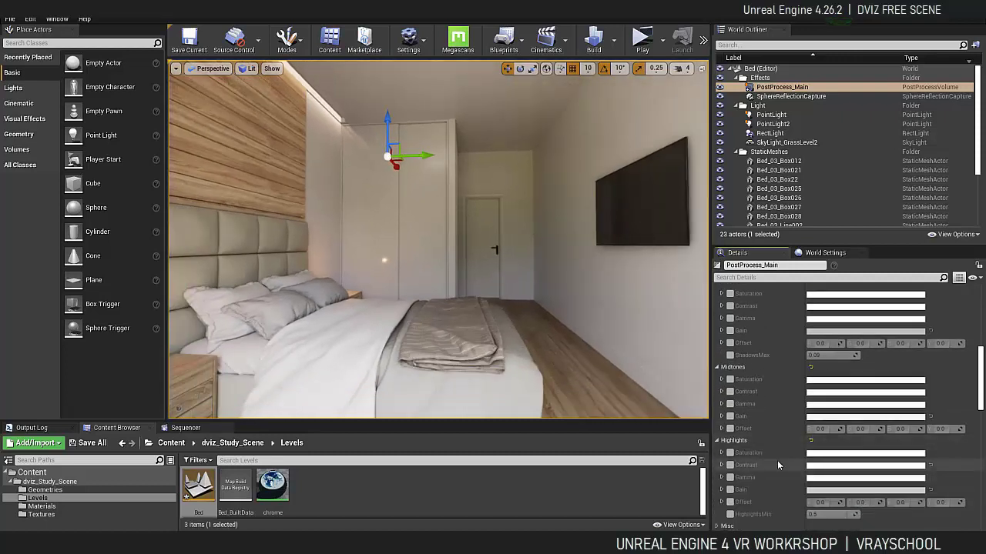
scroll(758, 445, down, 5)
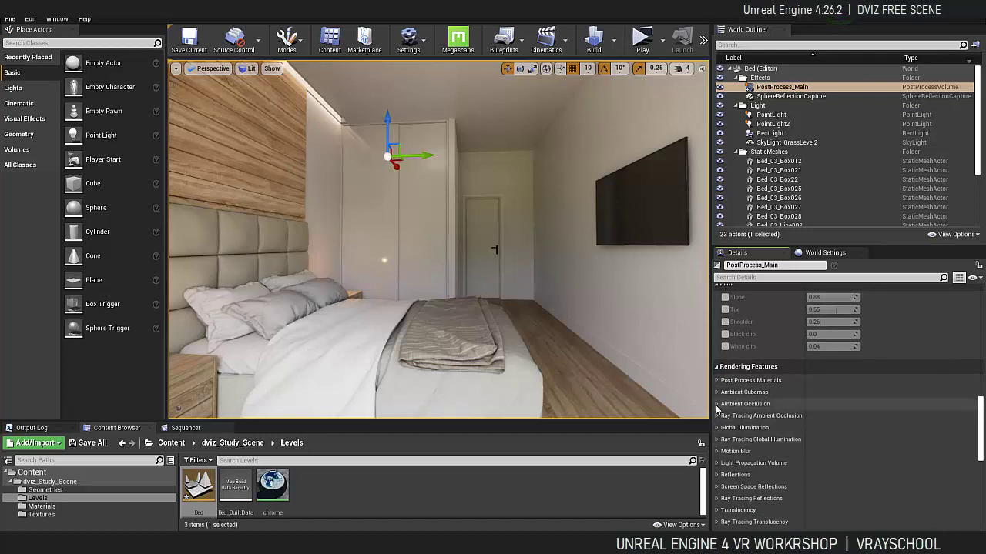
- Expand Ambient Occlusion in PostProcess_Main and compare the bedroom with its Intensity and Radius overrides off and on
click(717, 404)
click(730, 417)
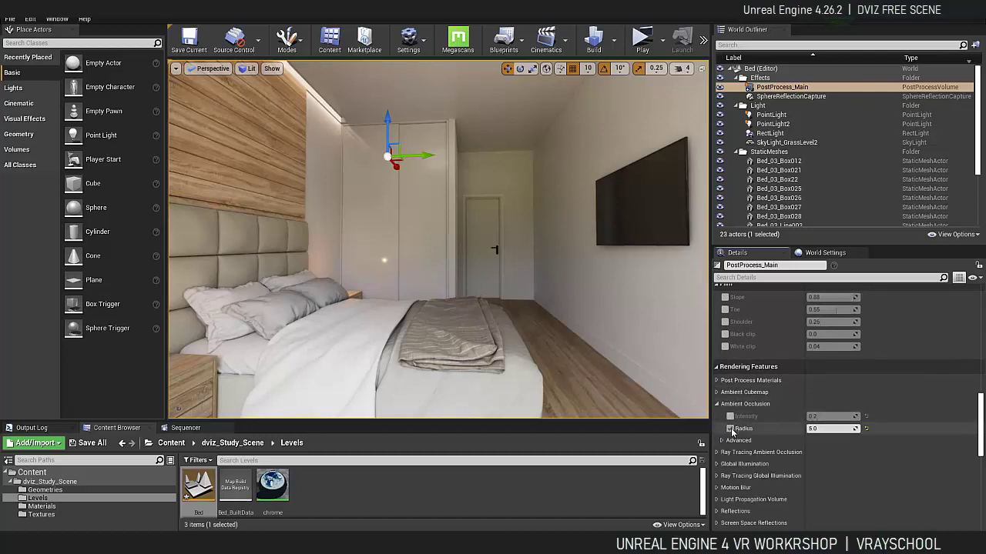
click(730, 417)
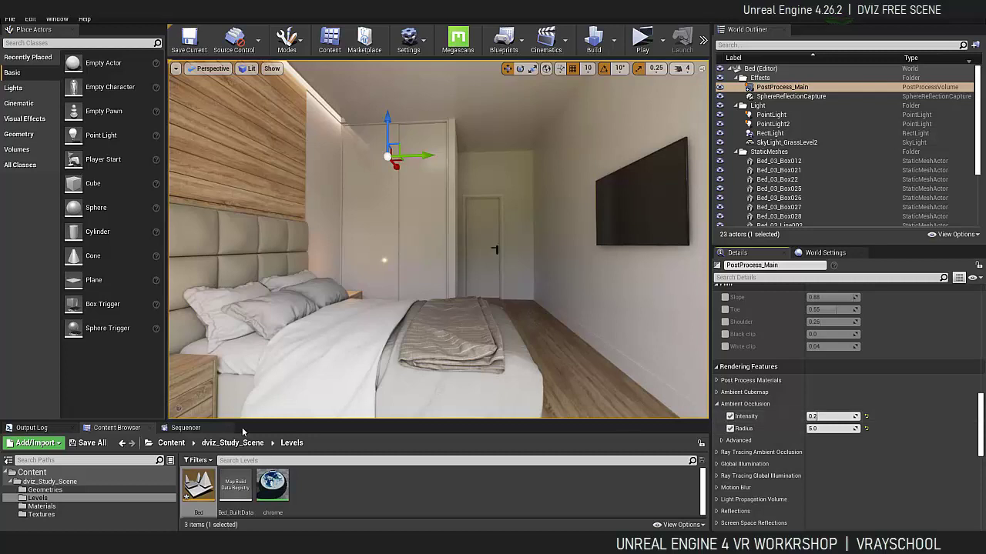
click(730, 429)
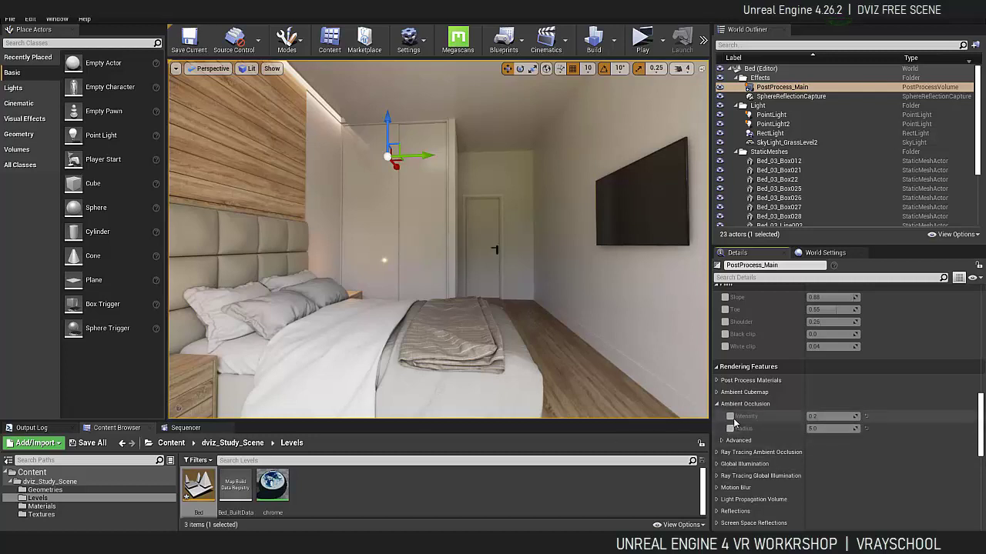
click(730, 428)
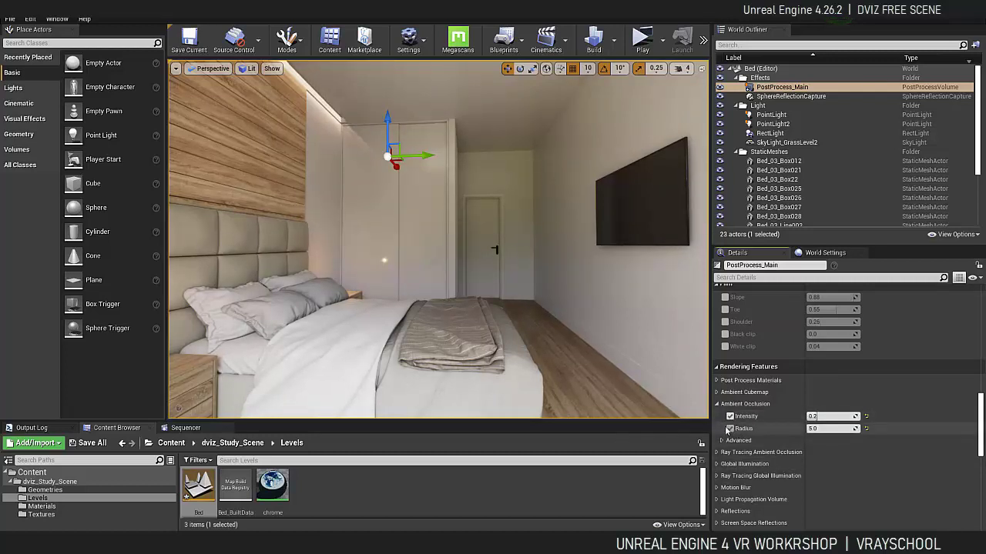
click(729, 429)
click(730, 417)
click(730, 417)
click(730, 417)
click(730, 417)
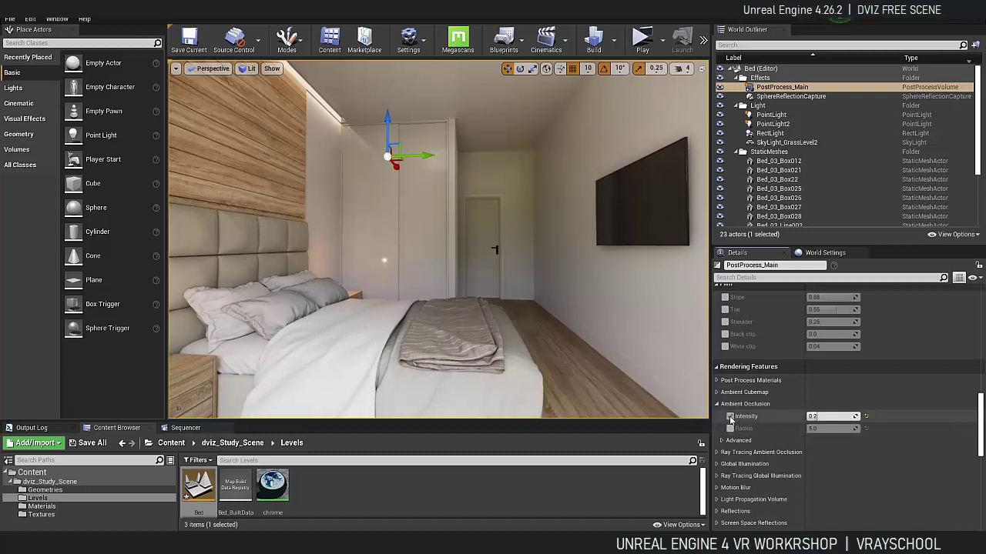
- Look up the Ambient Occlusion rendering options in the Project Settings by searching "amb", keeping the window clear of the bedroom view
click(413, 48)
click(444, 83)
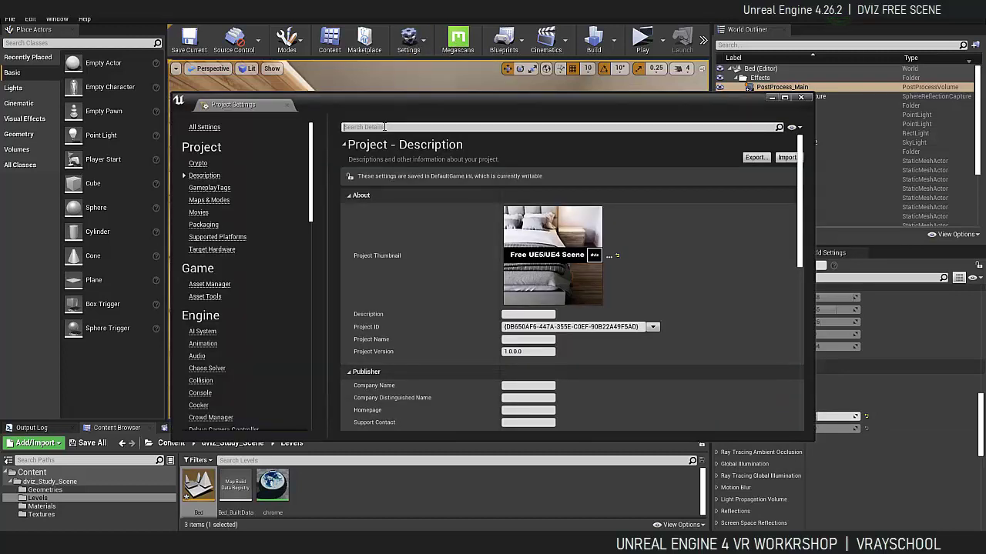
click(384, 127)
text(amb)
drag(582, 105, 240, 130)
click(159, 254)
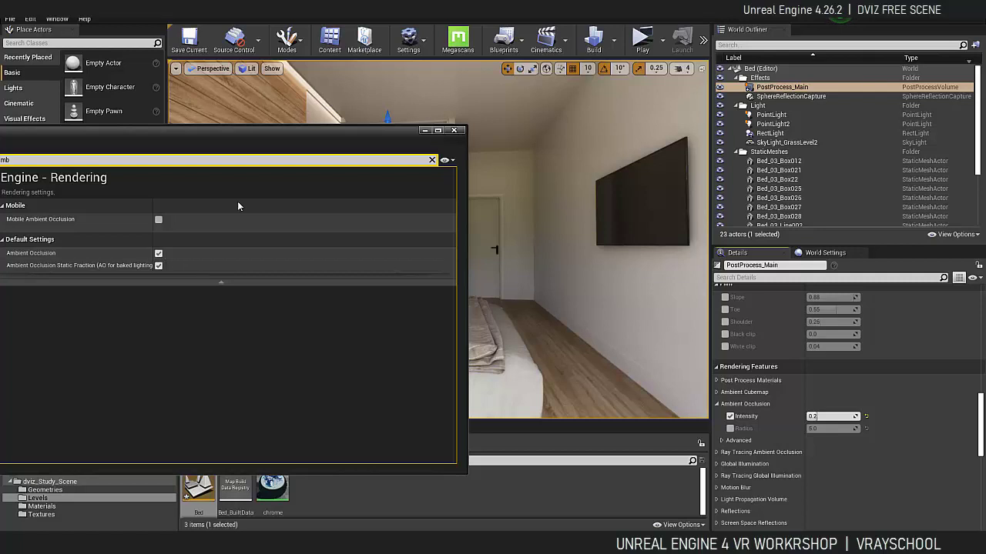
drag(317, 148, 211, 137)
- Compare the bedroom without the Ambient Occlusion overrides and with Radius and Intensity turned back on, moving the Project Settings window aside
click(730, 416)
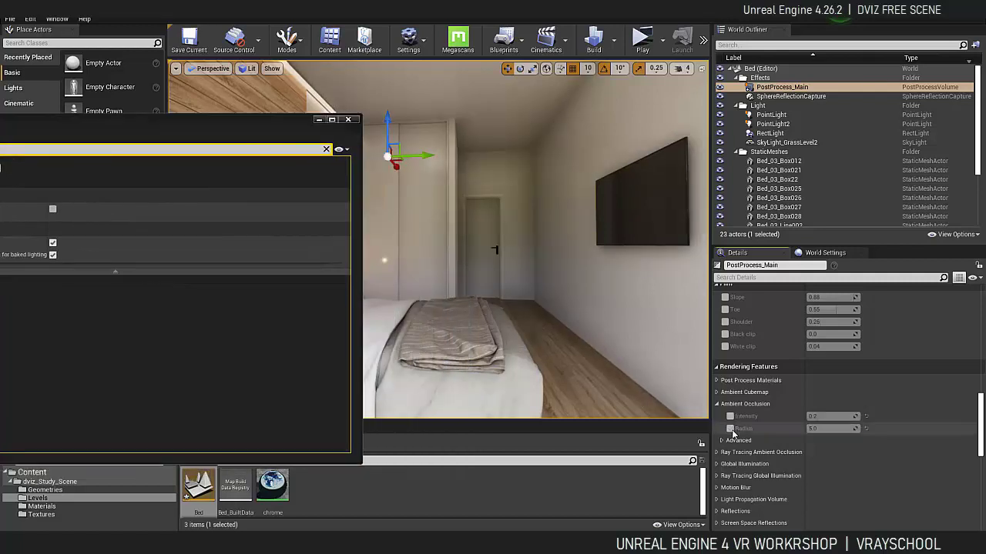
drag(270, 124, 167, 381)
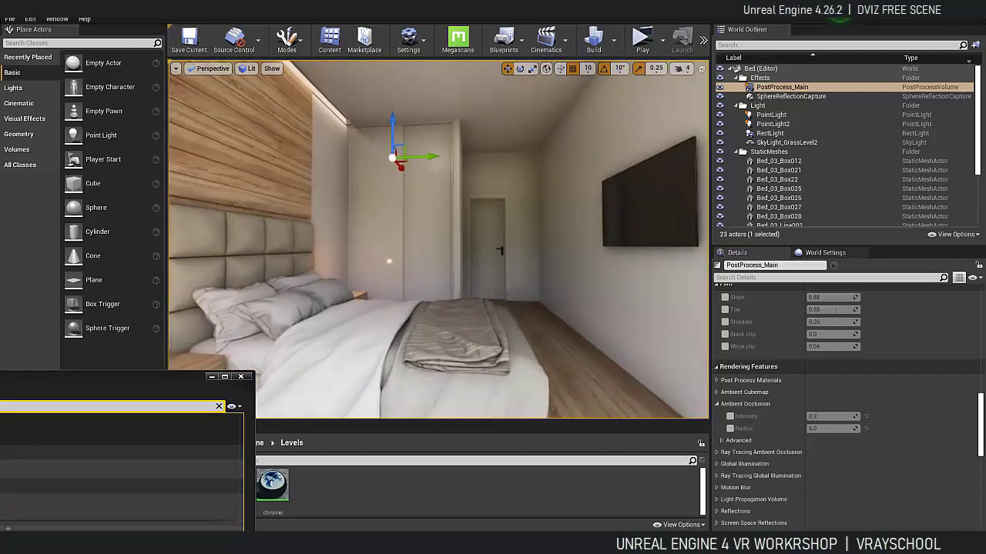
click(730, 428)
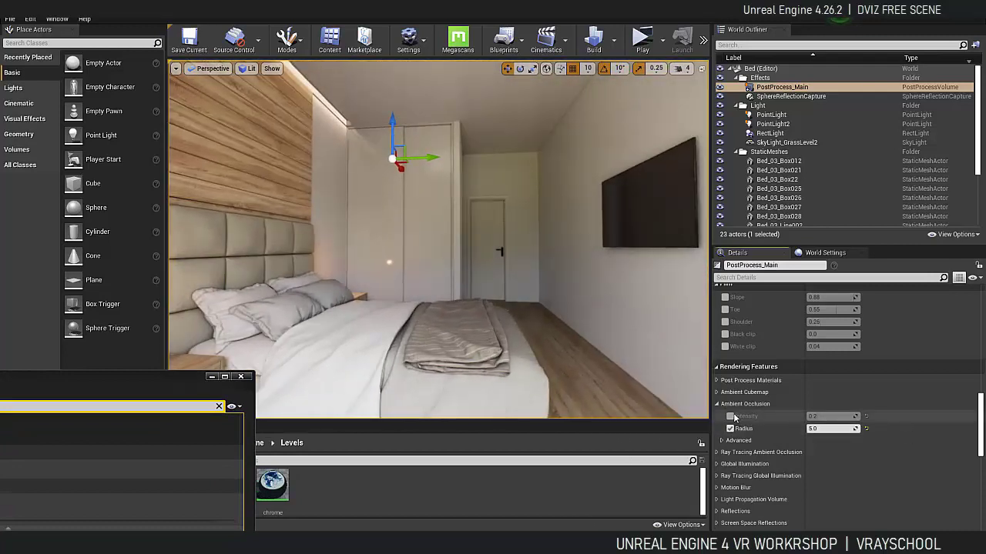
click(732, 417)
click(730, 429)
click(731, 429)
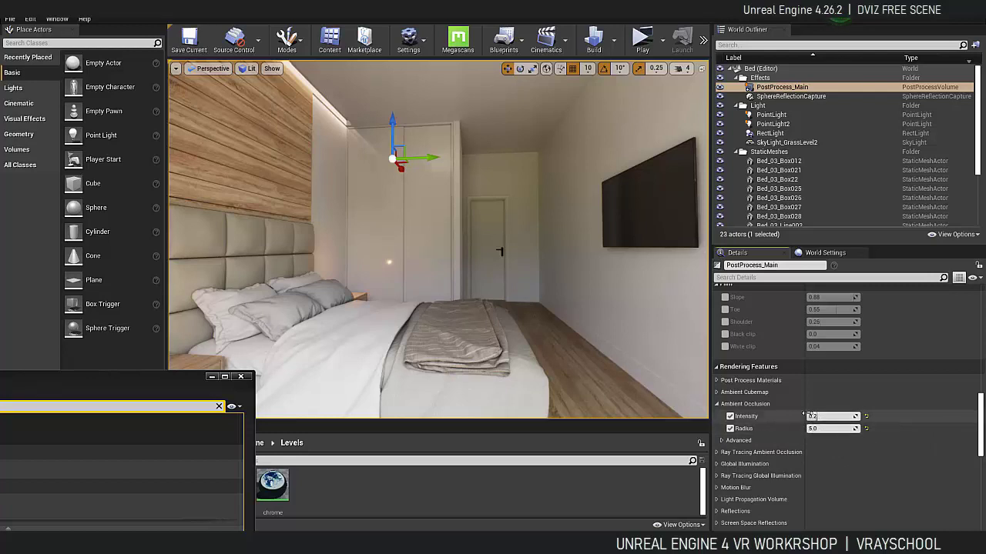
- Expand the Global Illumination settings and turn off the Radius and Intensity overrides of Ambient Occlusion
click(716, 465)
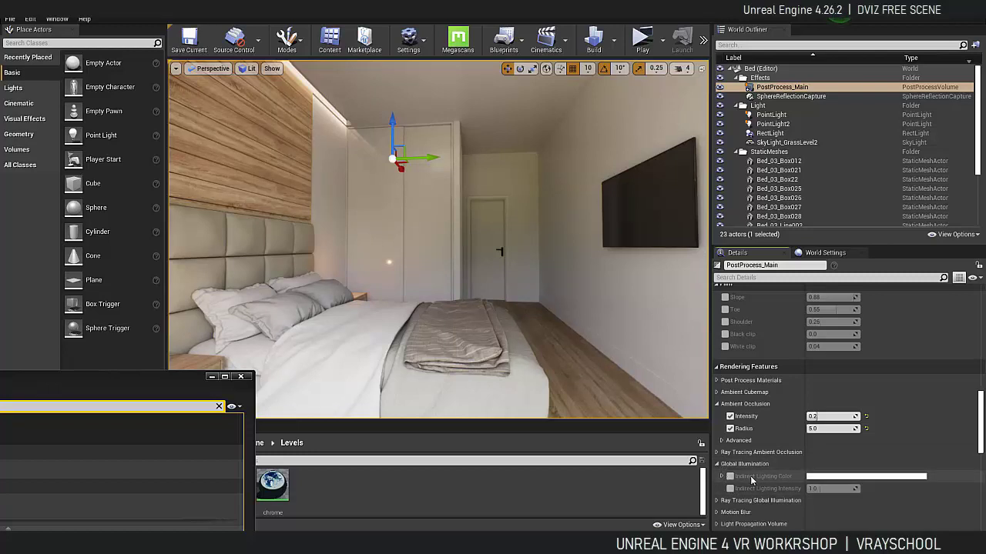
click(730, 428)
click(730, 416)
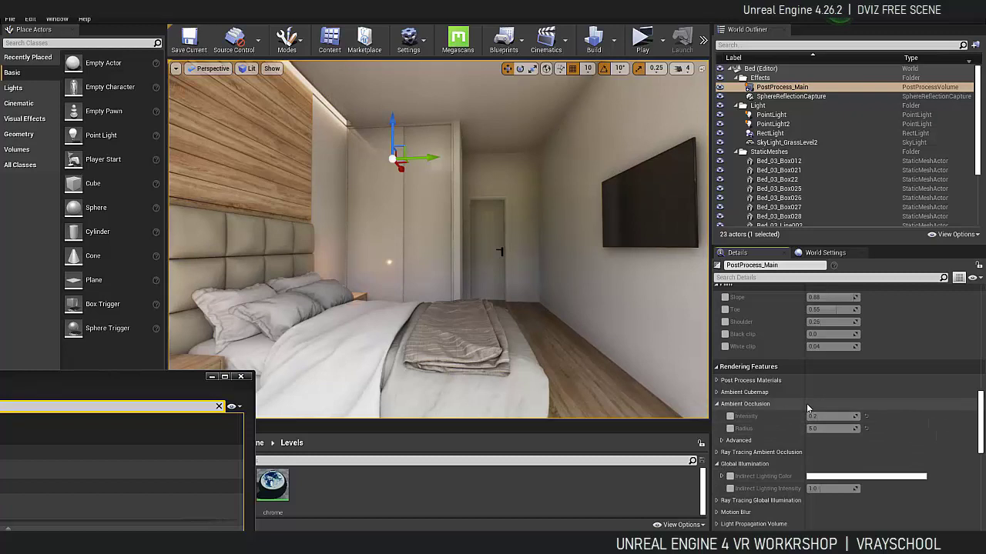
- Examine the Motion Blur, Light Propagation Volume, Reflections and Screen Space Reflections settings of PostProcess_Main
scroll(727, 404, down, 3)
click(718, 420)
scroll(720, 427, down, 1)
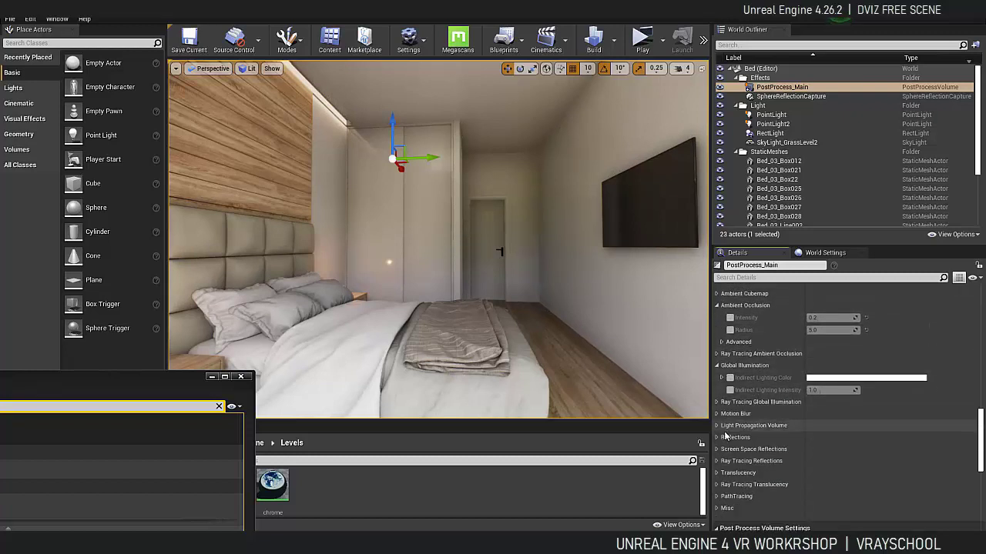
click(716, 402)
click(716, 414)
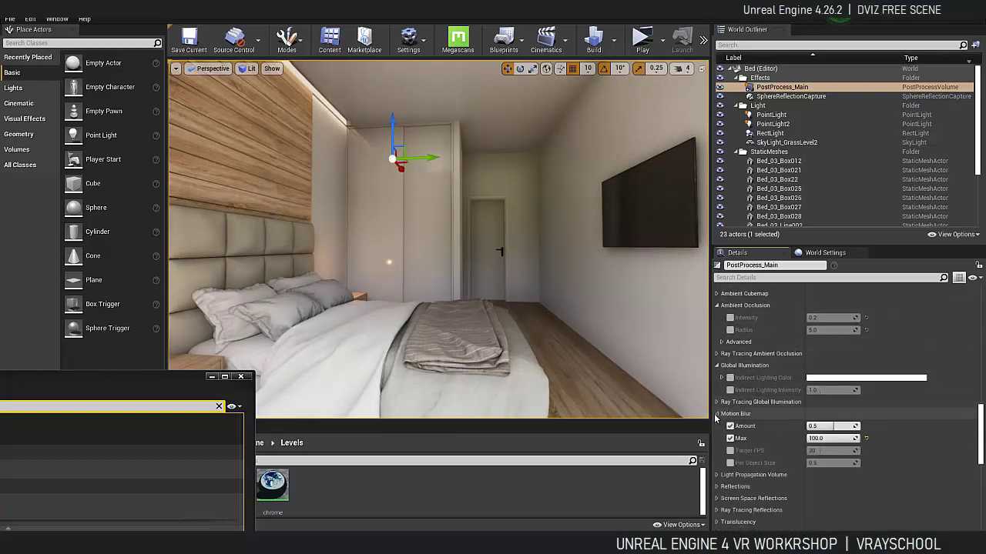
click(730, 438)
click(730, 426)
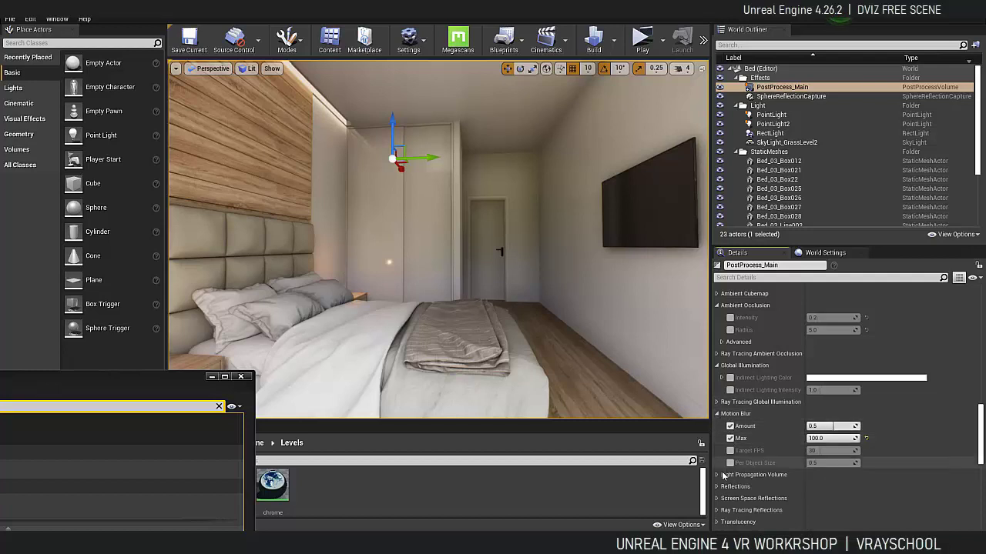
click(717, 474)
scroll(764, 467, down, 2)
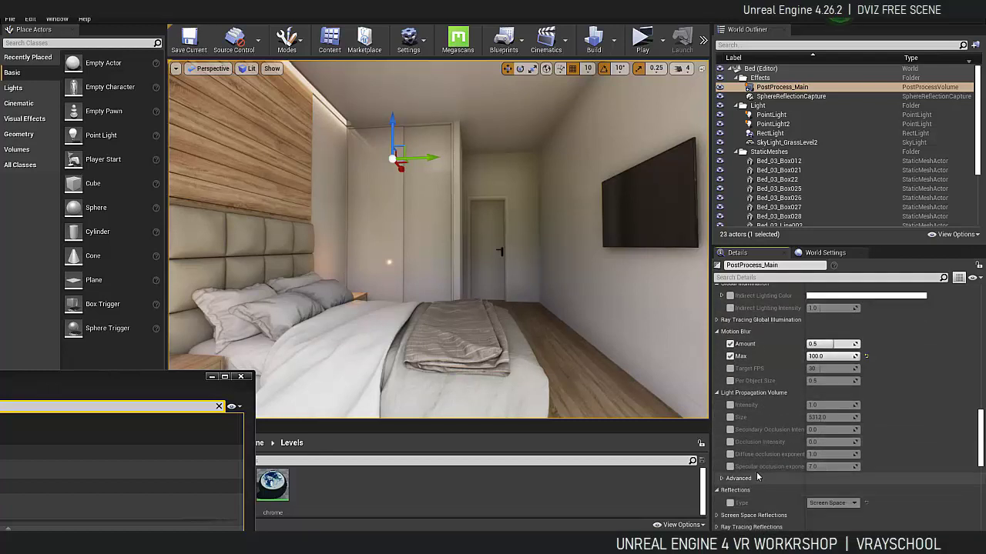
scroll(717, 478, down, 8)
click(717, 433)
scroll(720, 419, down, 4)
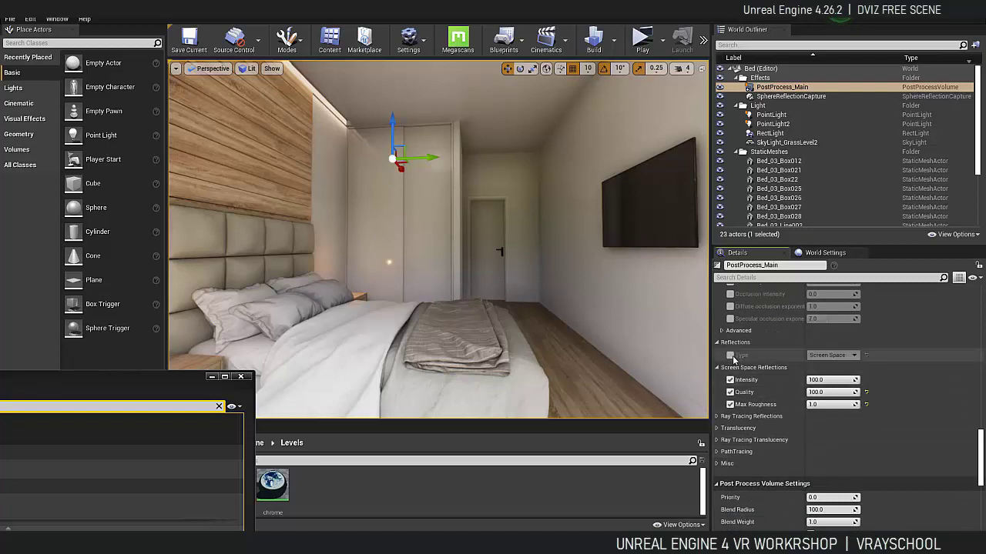
- Turn off the Intensity, Quality and Max Roughness overrides of Screen Space Reflections and inspect the door area up close
scroll(734, 366, down, 1)
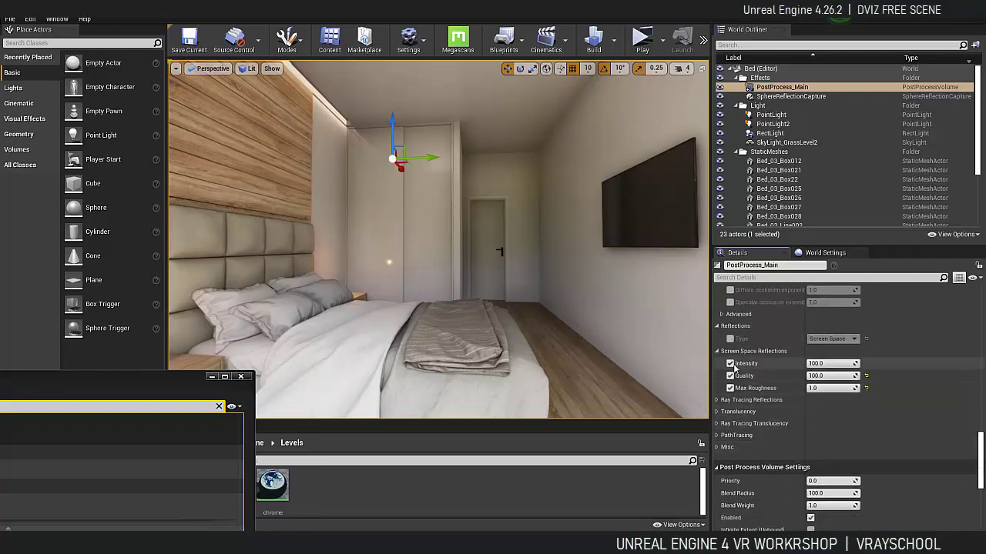
click(731, 363)
click(730, 376)
click(730, 388)
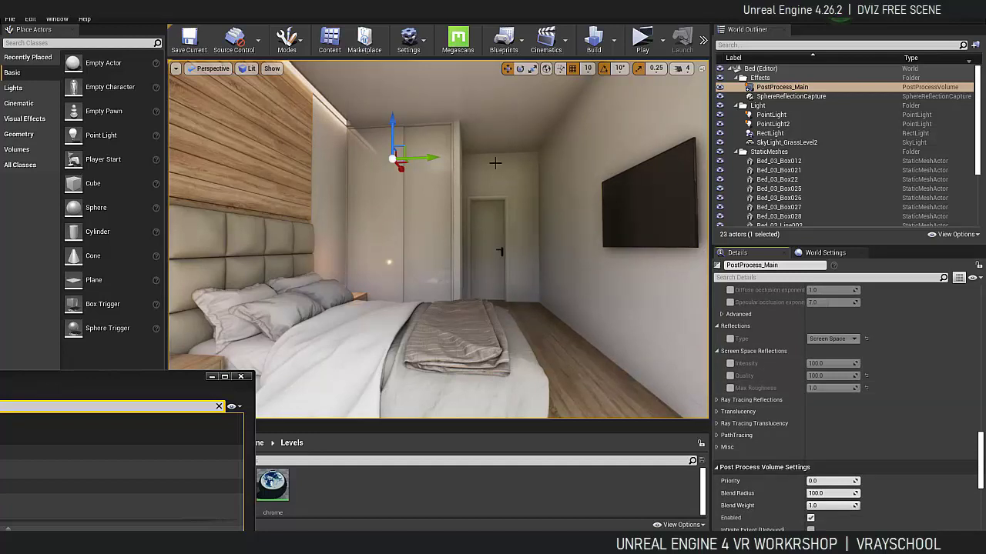
scroll(501, 177, up, 8)
middle_drag(587, 247, 592, 239)
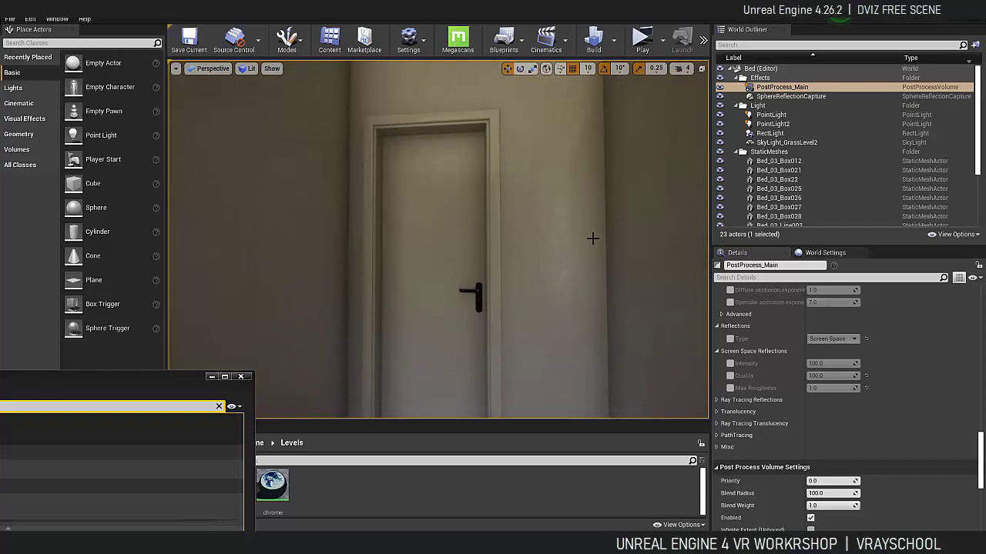
- Turn on the Reflections Type override and all three Screen Space Reflections overrides, and view the whole bedroom
click(730, 388)
click(730, 376)
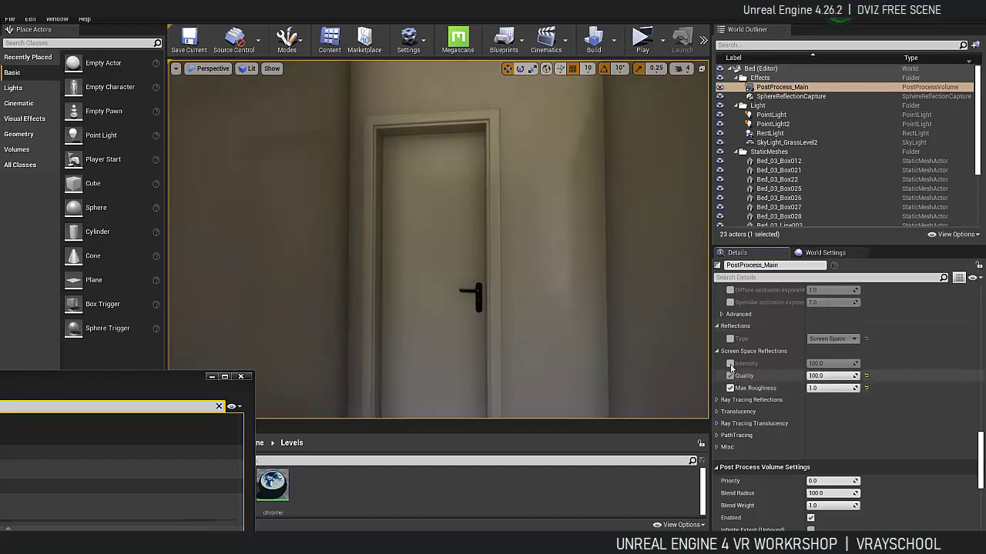
drag(545, 243, 556, 302)
scroll(847, 401, down, 5)
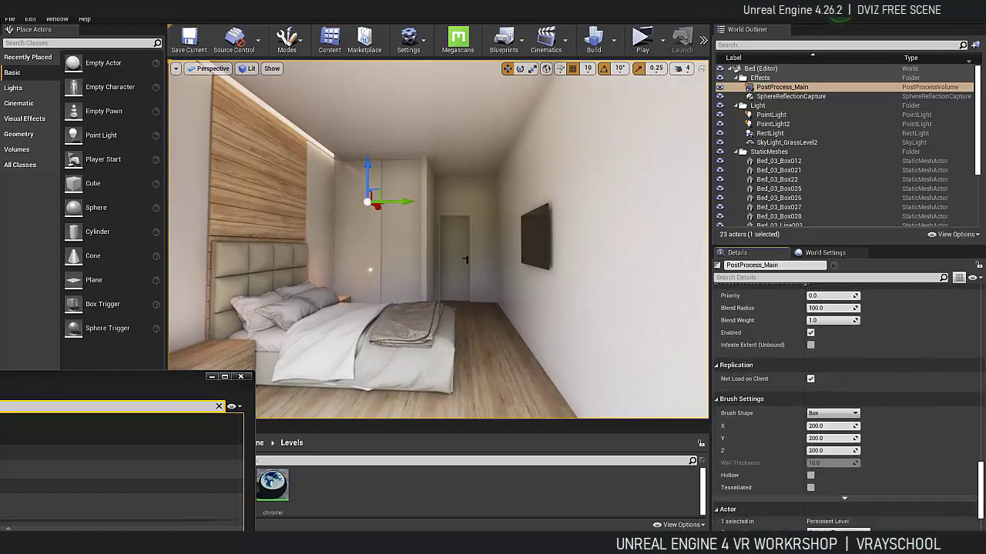
scroll(847, 408, up, 6)
scroll(730, 396, up, 3)
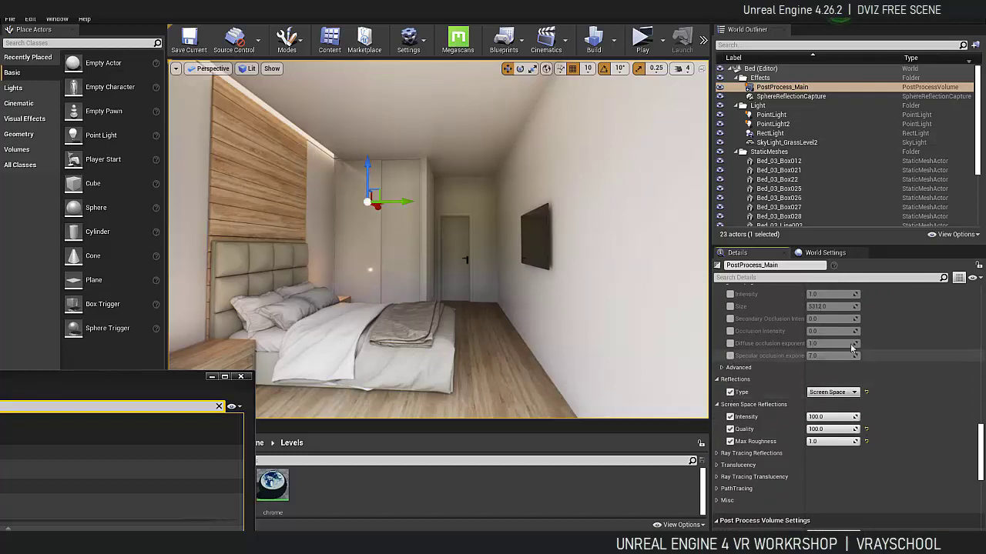
- Inspect the T_delta_2_8k_BC cubemap used by SkyLight_GrassLevel2 in the texture editor and close it
click(752, 144)
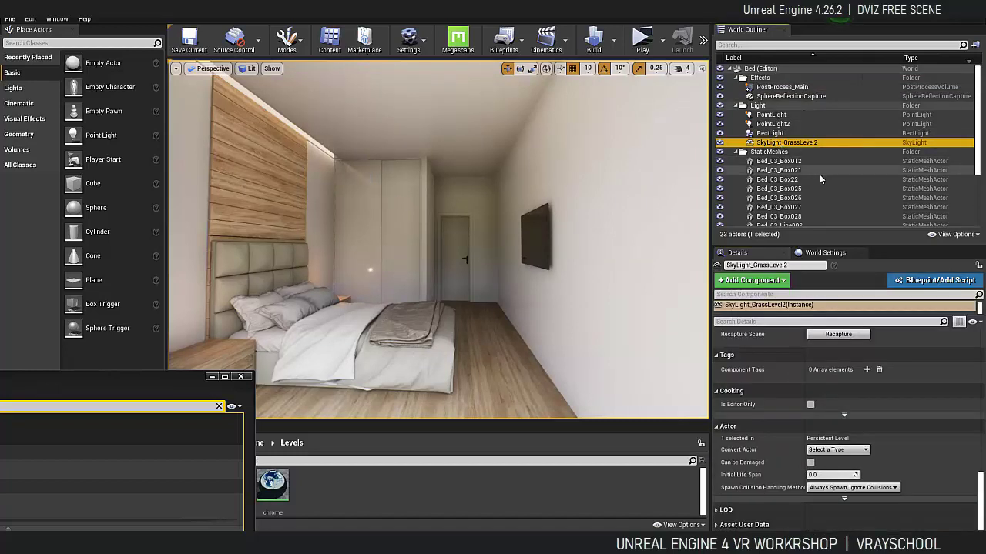
drag(981, 484, 981, 350)
double_click(825, 420)
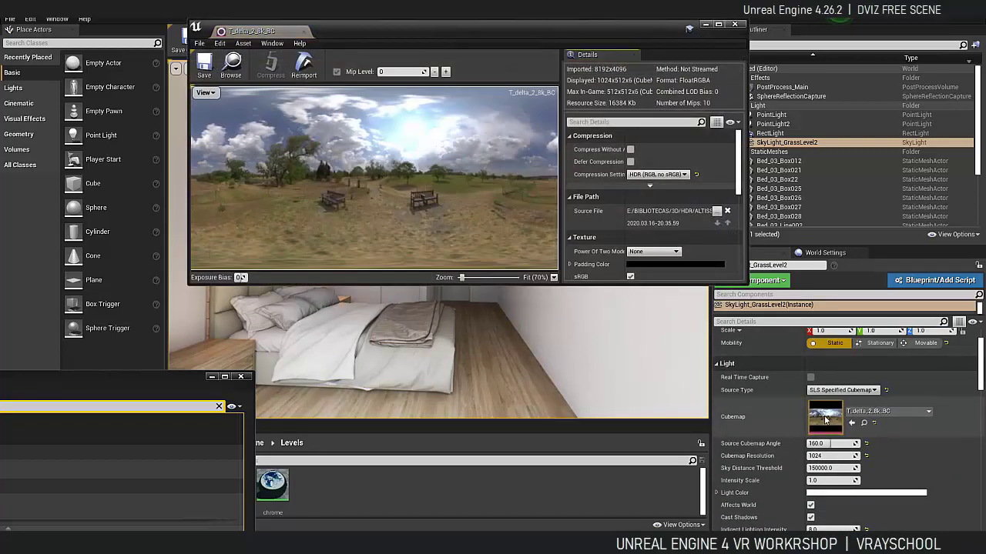
click(736, 27)
- Set the viewport to Lighting Only and view the bedroom, moving the Project Settings window out of the way
click(249, 69)
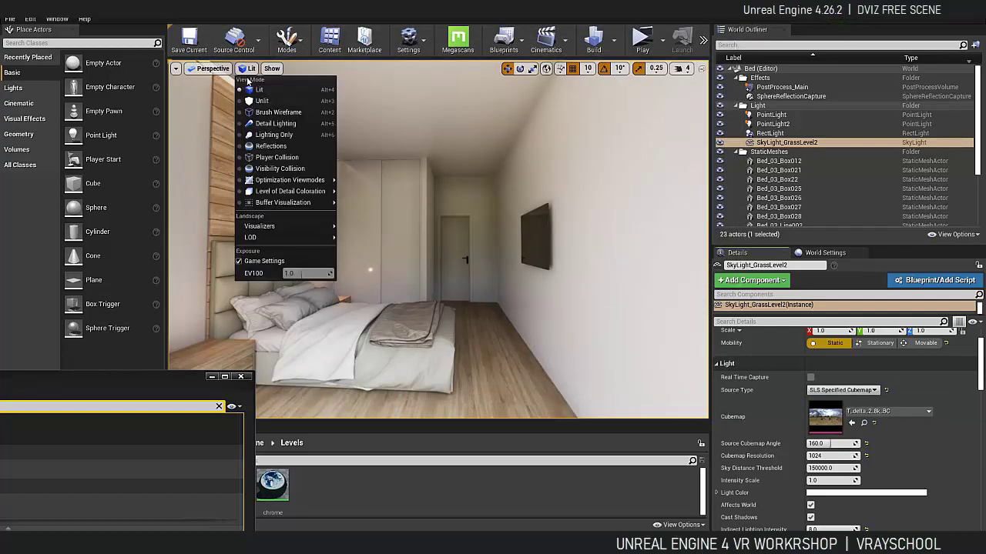
click(291, 135)
drag(515, 253, 477, 277)
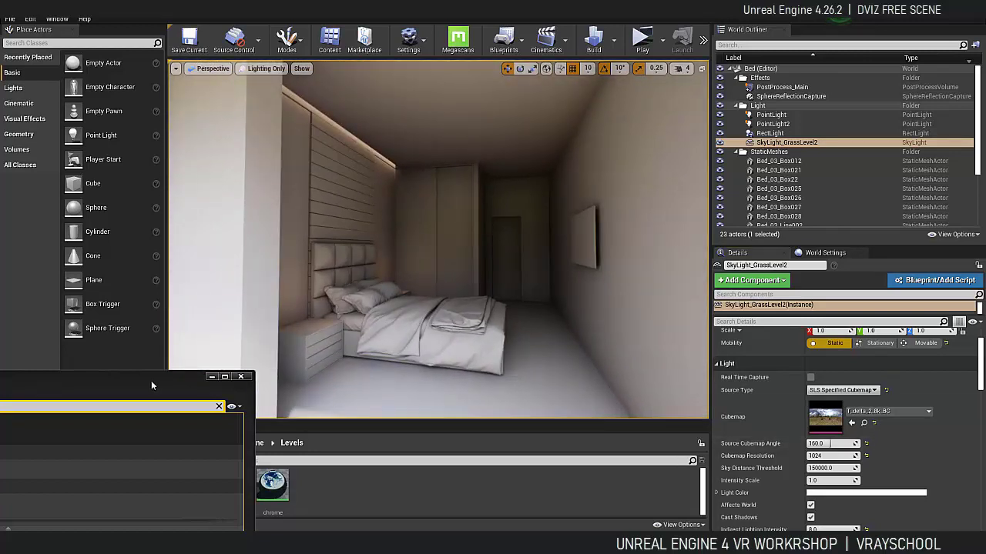
drag(370, 225, 57, 353)
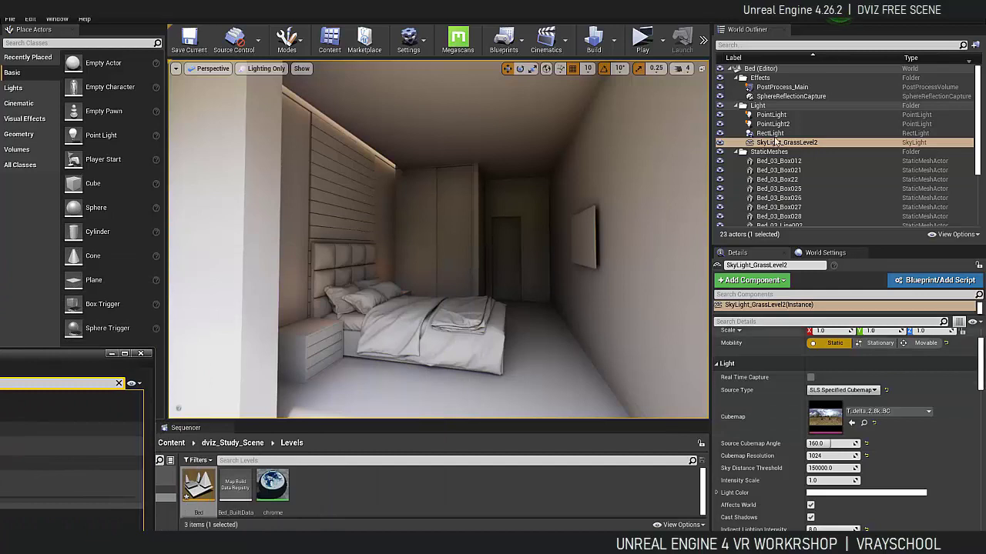
- Turn on the Ambient Occlusion Intensity and Radius overrides of PostProcess_Main and view the room's lighting around the bed
click(782, 87)
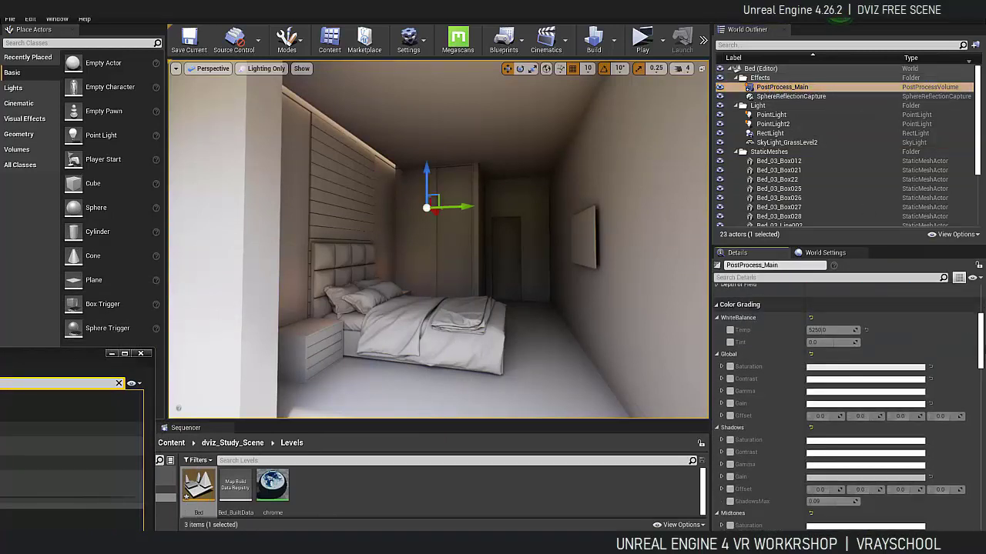
scroll(736, 423, down, 15)
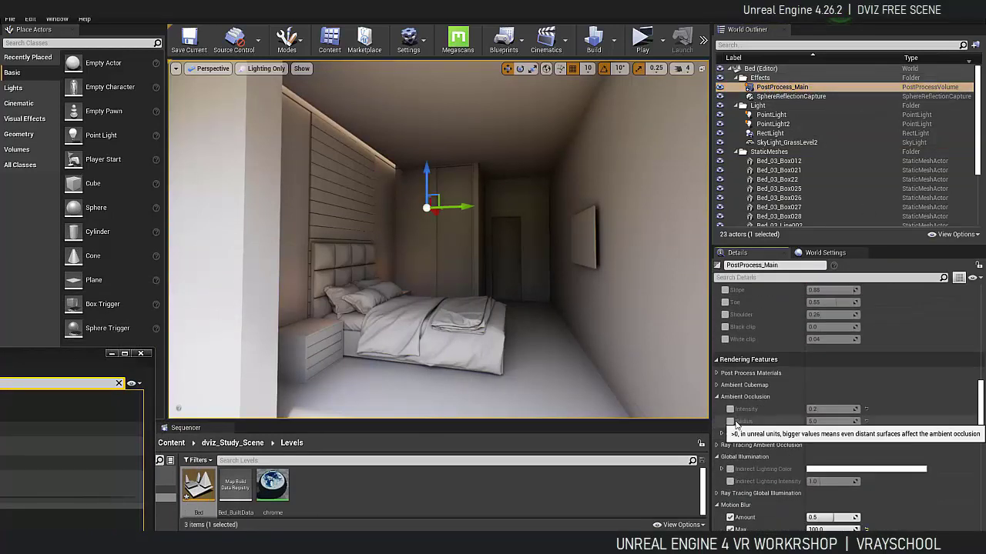
click(730, 409)
click(730, 421)
right_drag(439, 239, 420, 239)
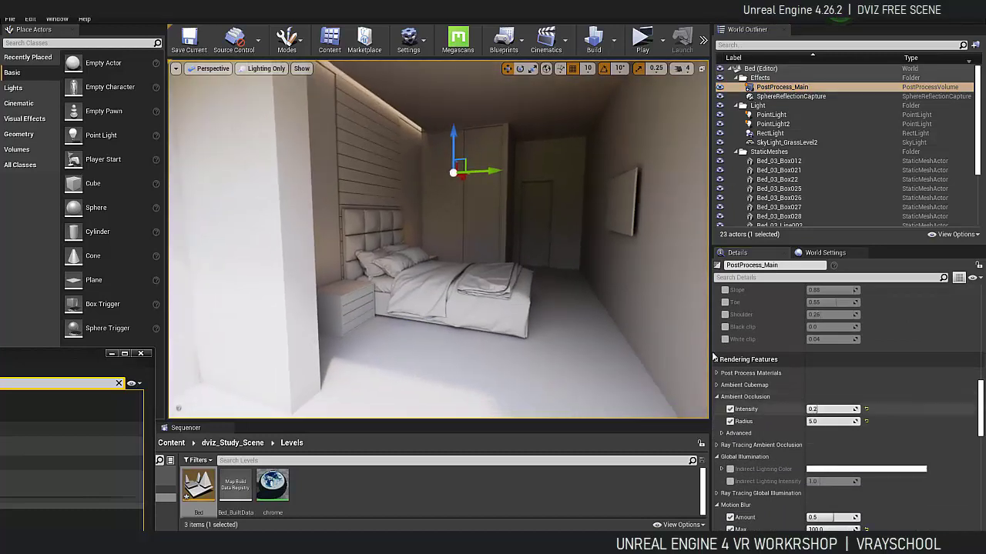
scroll(778, 355, up, 5)
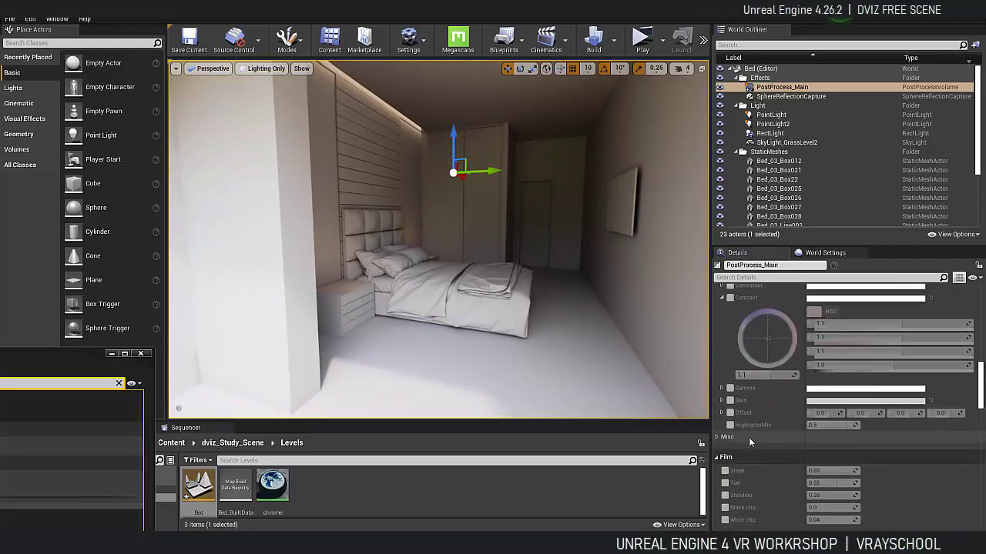
- Turn on the Gain overrides for Highlights, Midtones, Shadows and Global in PostProcess_Main's Color Grading
click(730, 400)
scroll(751, 385, up, 2)
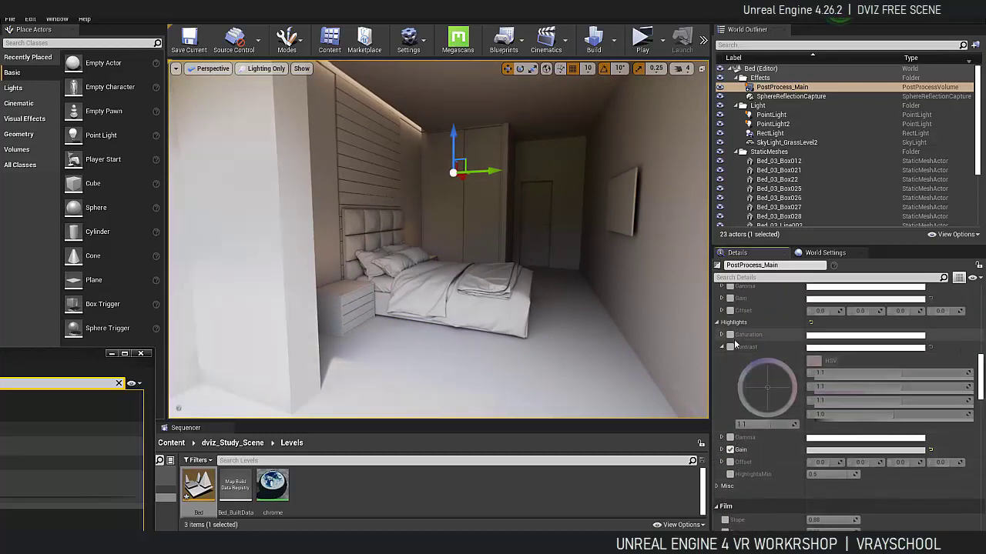
click(730, 347)
scroll(736, 338, up, 2)
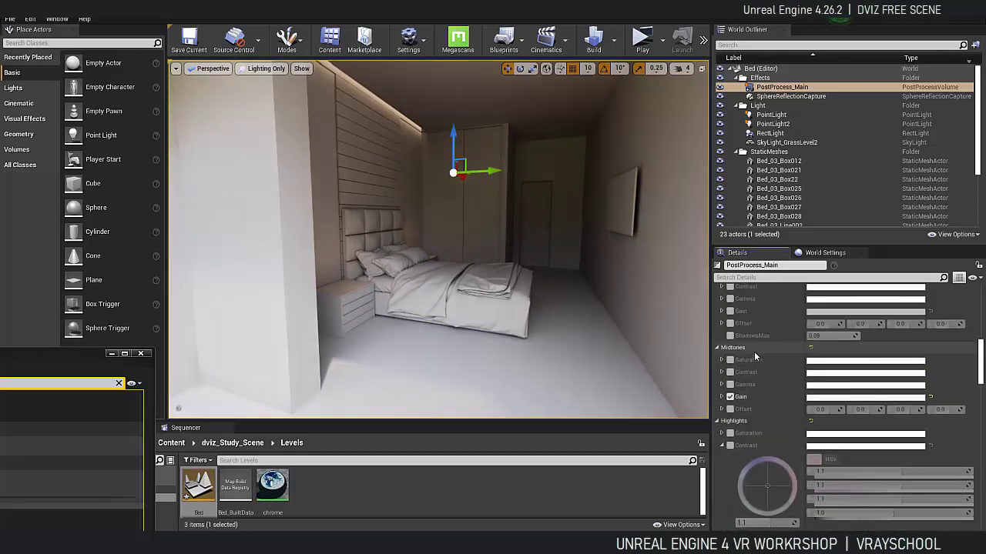
click(730, 327)
scroll(751, 385, up, 4)
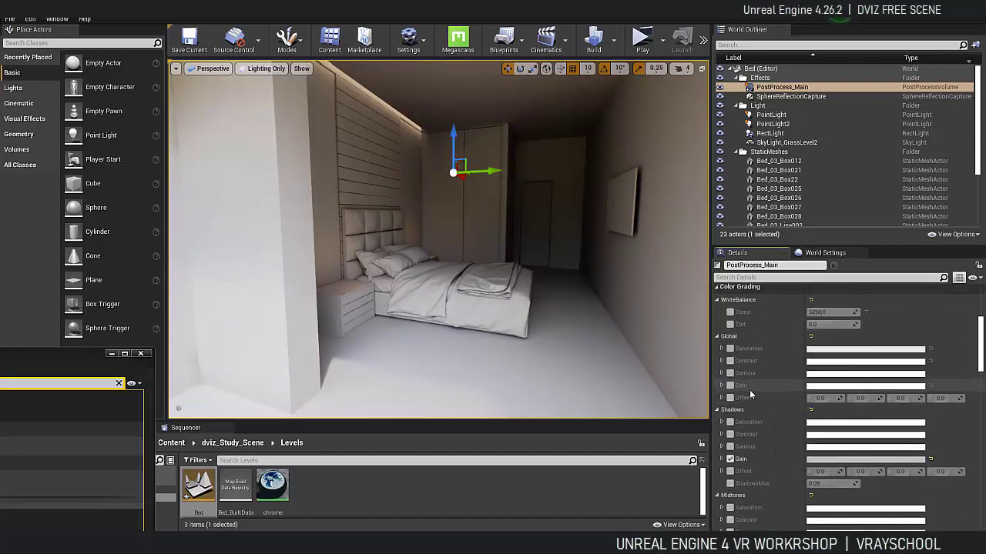
click(730, 385)
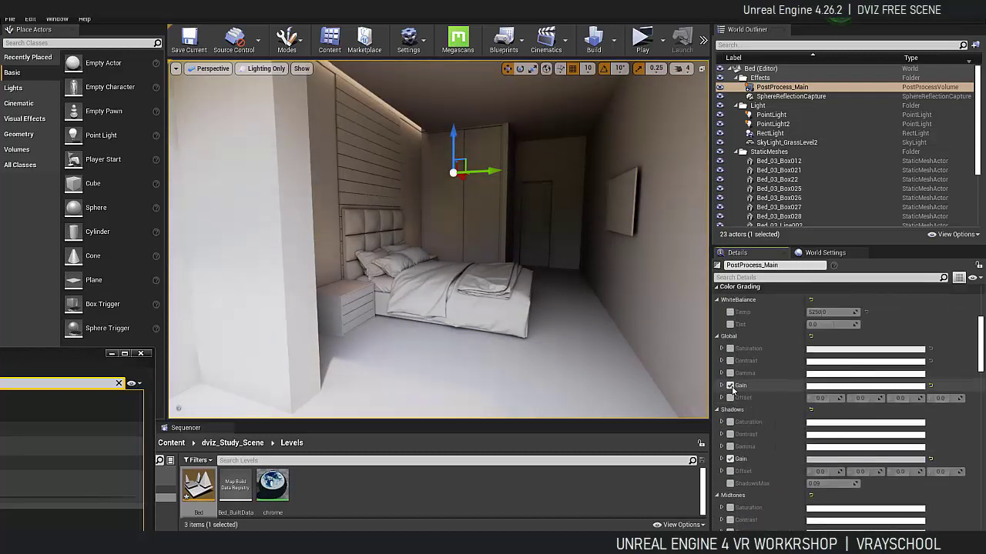
- Turn on the White Balance Temp and Tint overrides and switch the viewport to Lit to view the room
click(730, 312)
click(730, 324)
click(265, 68)
click(248, 88)
drag(611, 240, 689, 384)
- Turn off the Global Gain override in PostProcess_Main's Color Grading
click(730, 385)
scroll(808, 409, down, 1)
scroll(805, 408, up, 1)
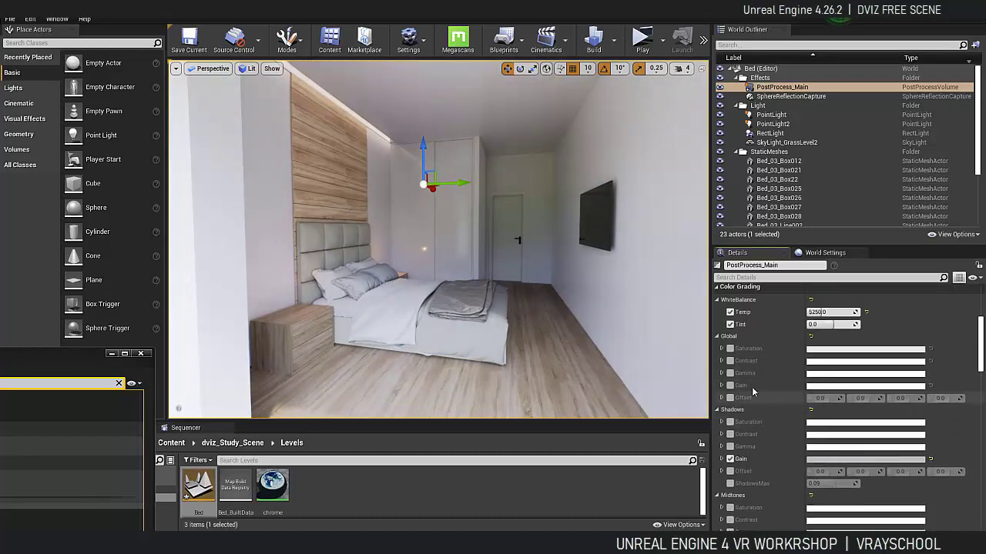
- Review the Film, Motion Blur and Reflections overrides and turn on the Indirect Lighting Intensity override under Global Illumination
scroll(788, 421, down, 2)
click(788, 422)
scroll(790, 439, down, 1)
scroll(789, 439, down, 10)
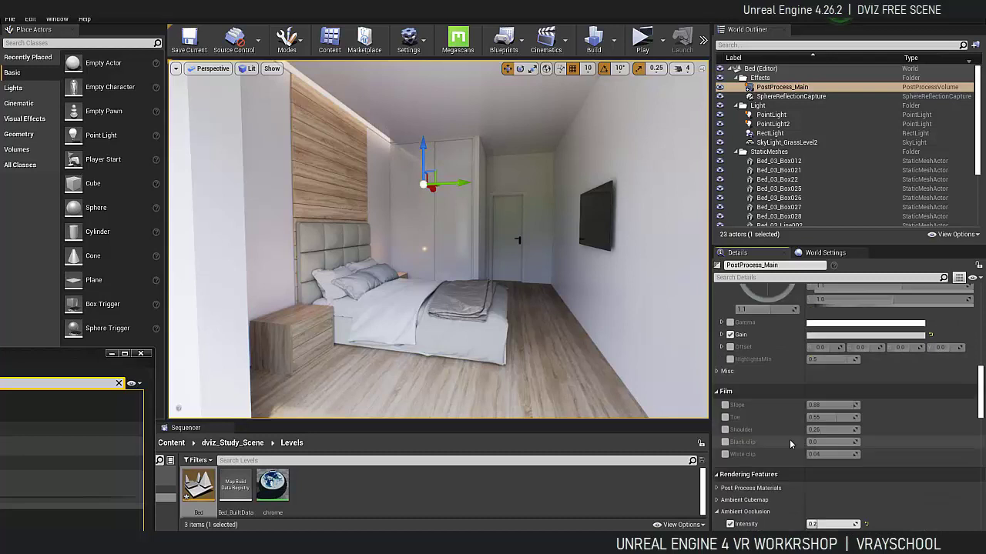
scroll(792, 444, down, 2)
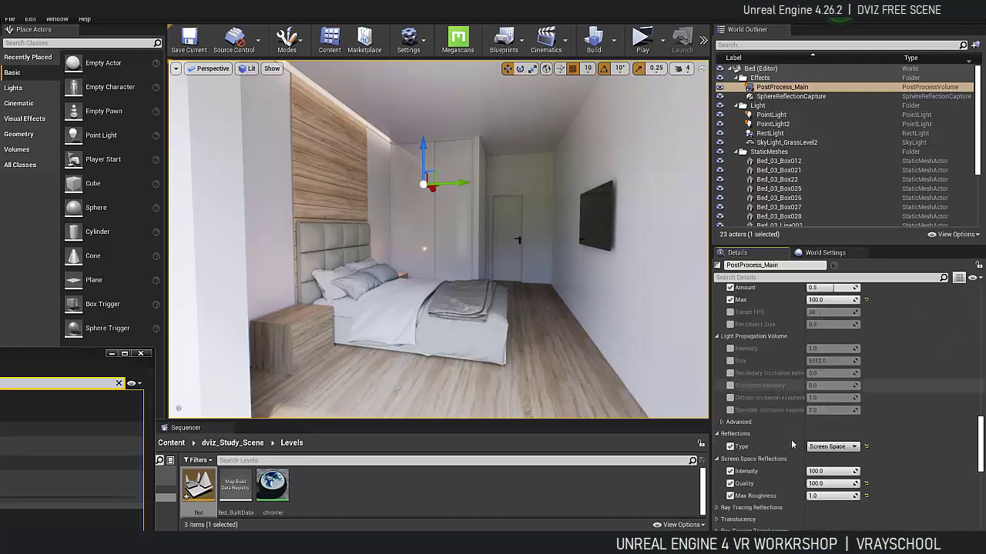
scroll(763, 446, up, 4)
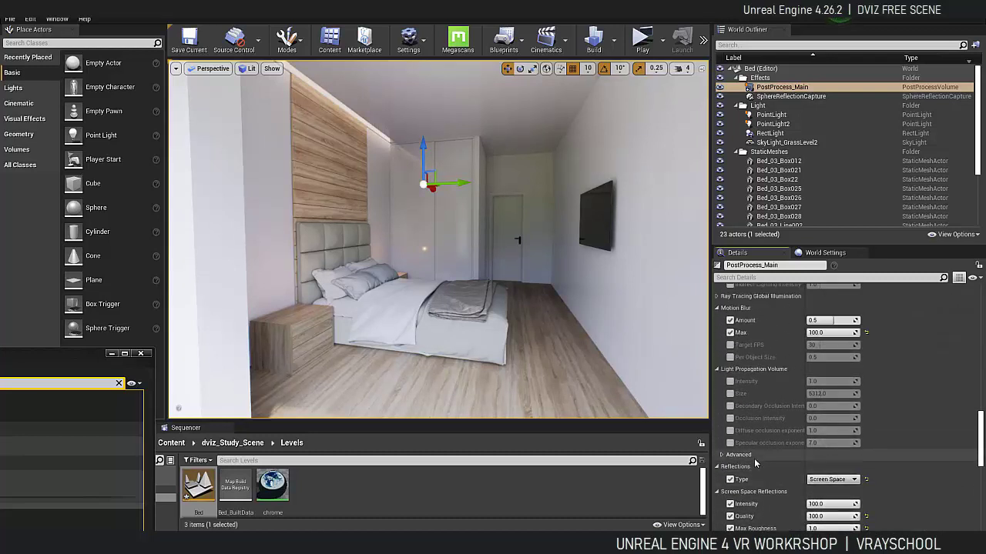
click(730, 383)
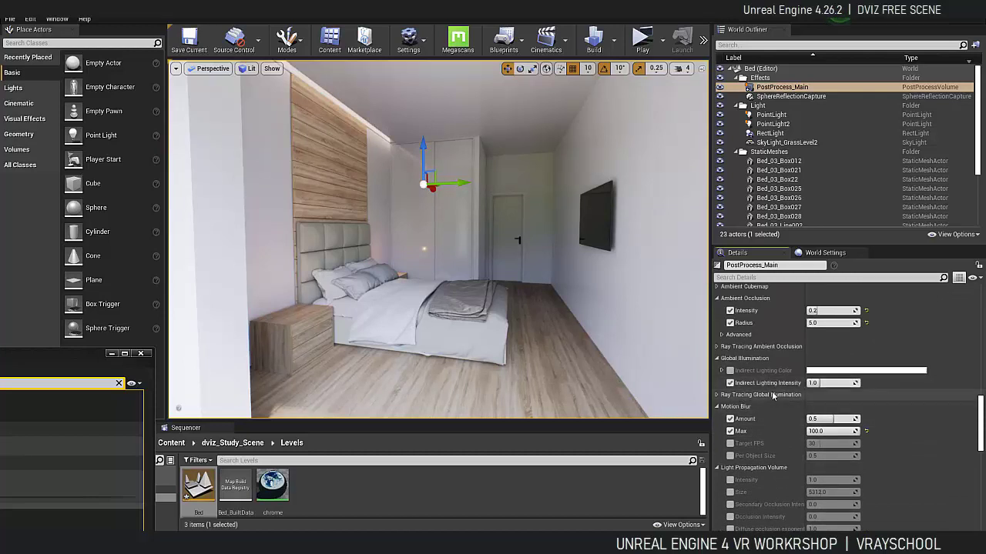
scroll(771, 394, up, 2)
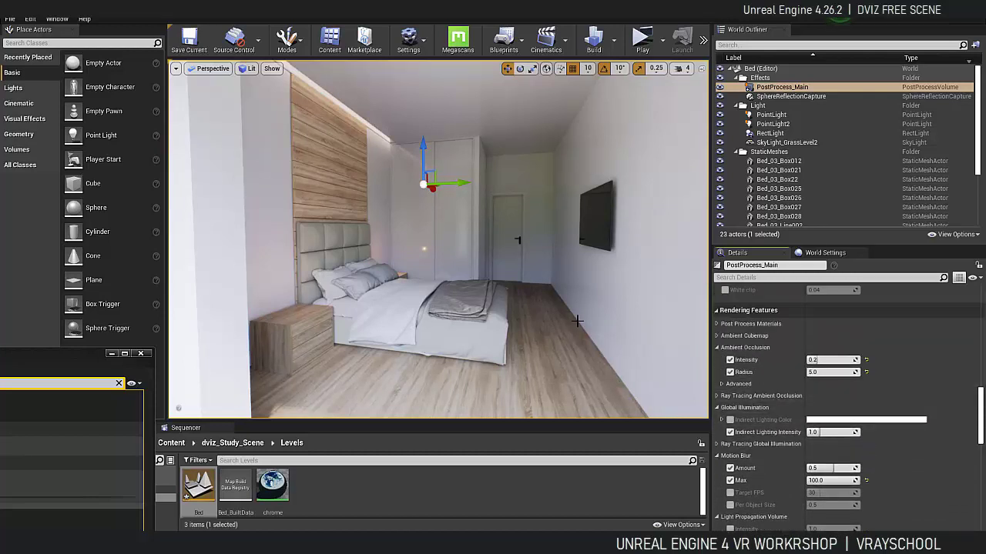
- View the bed, wardrobe and door up close in Lit mode, moving the Project Settings window out of the way
scroll(601, 298, up, 5)
right_drag(601, 297, 635, 352)
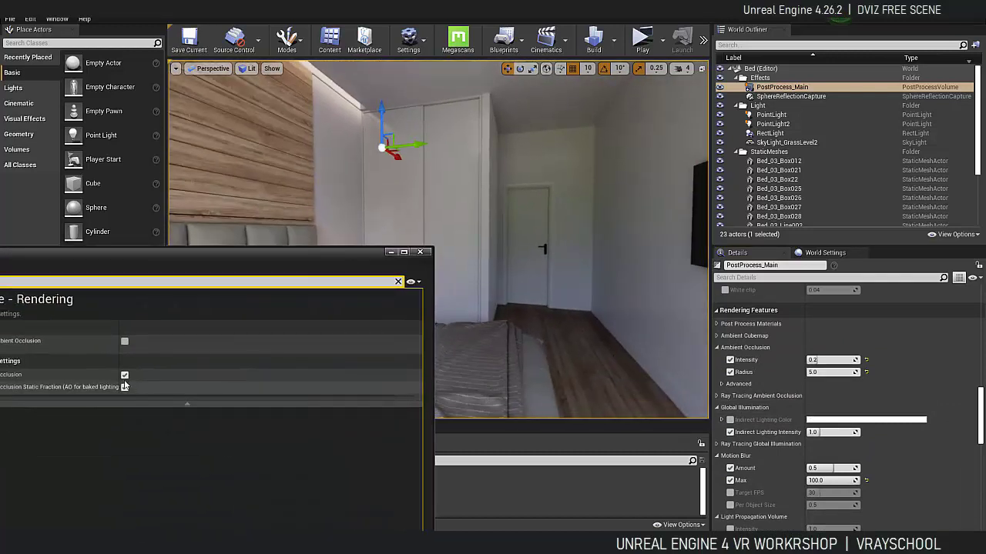
drag(380, 260, 56, 314)
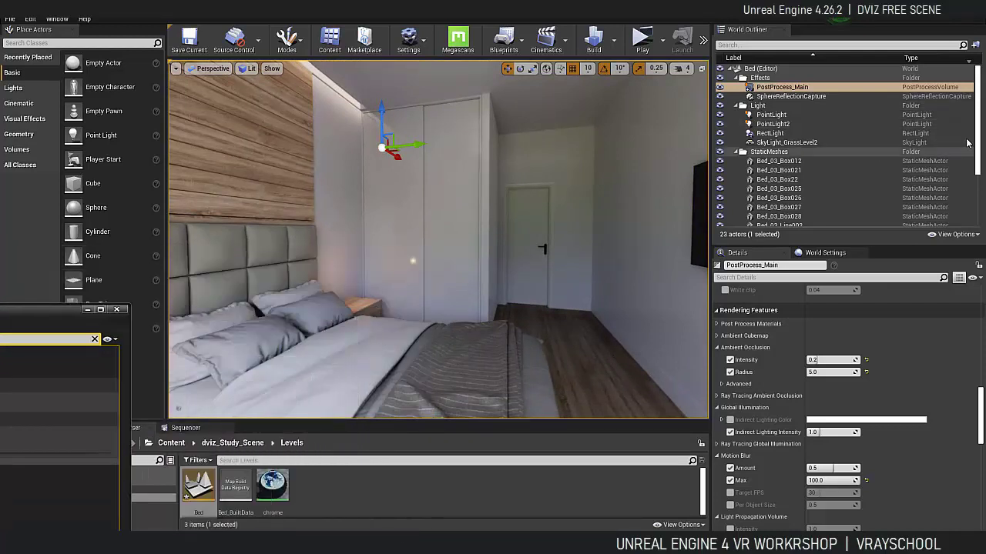
scroll(977, 150, down, 2)
scroll(977, 150, up, 1)
- Open the Project Settings and search them for "global il"
click(408, 40)
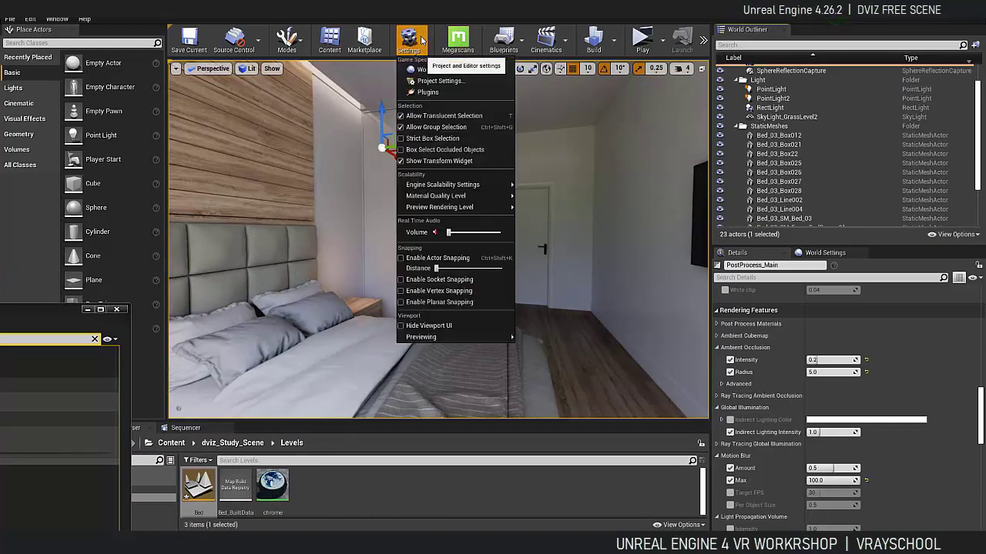
click(439, 81)
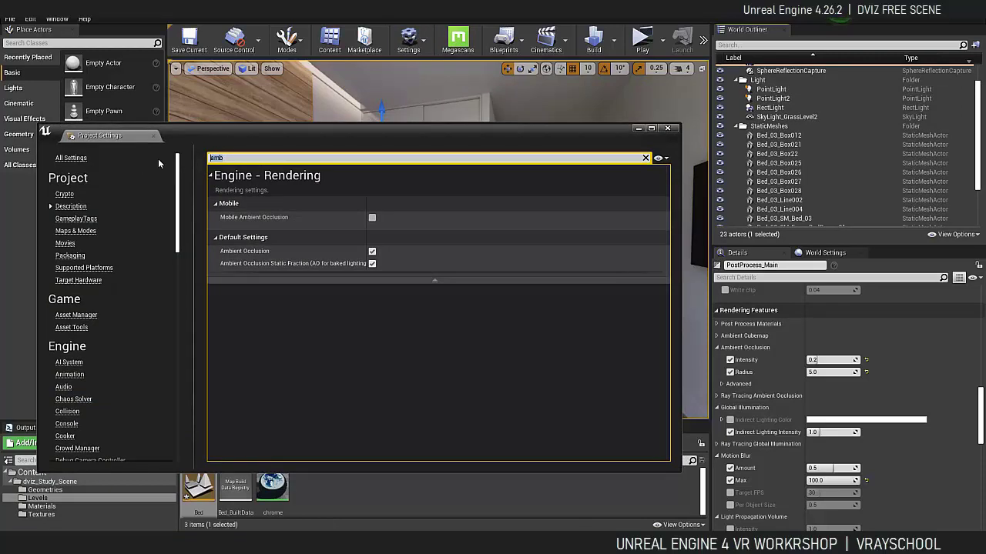
text(glob)
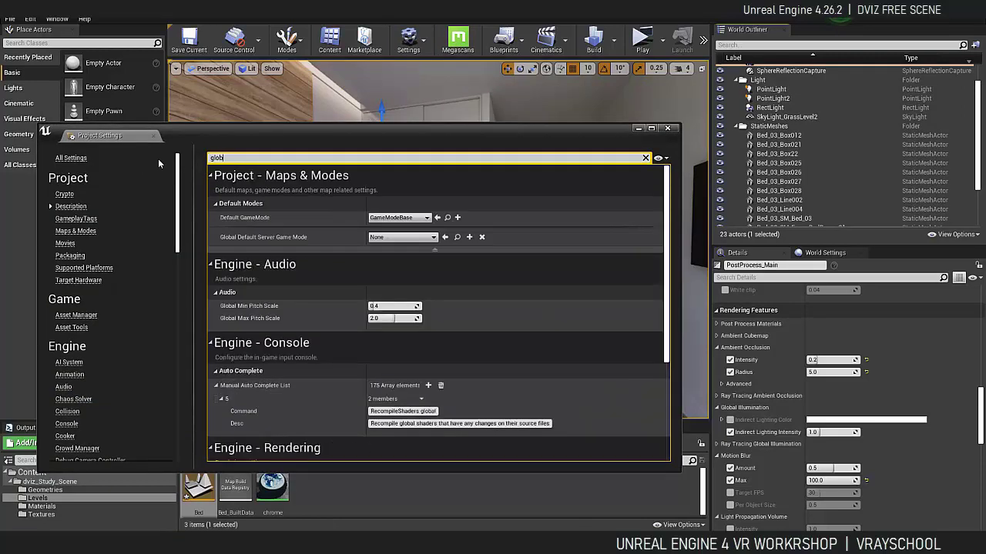
text(al il)
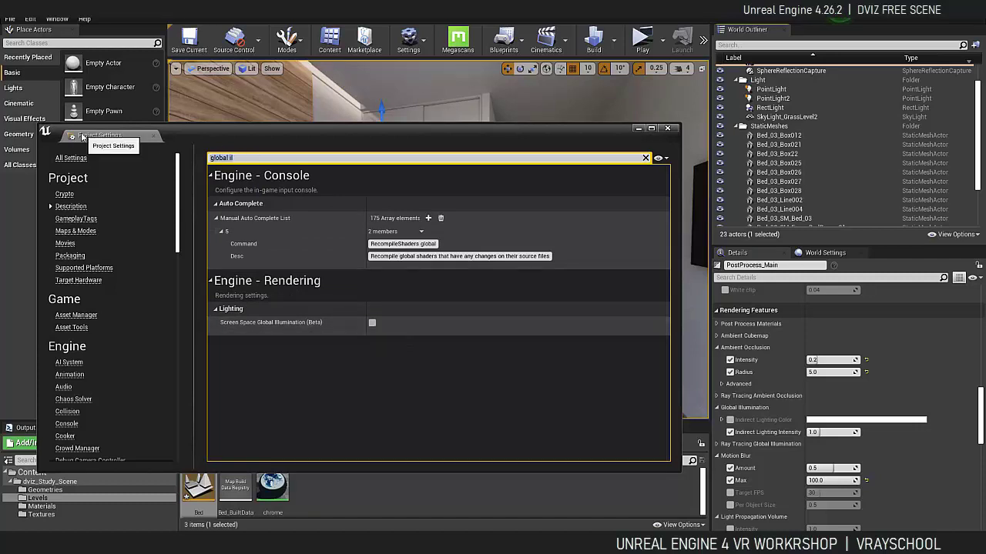
- Search the Project Settings for "shadows" and close the window
key(ctrl+a)
key(BackSpace)
text(shadows)
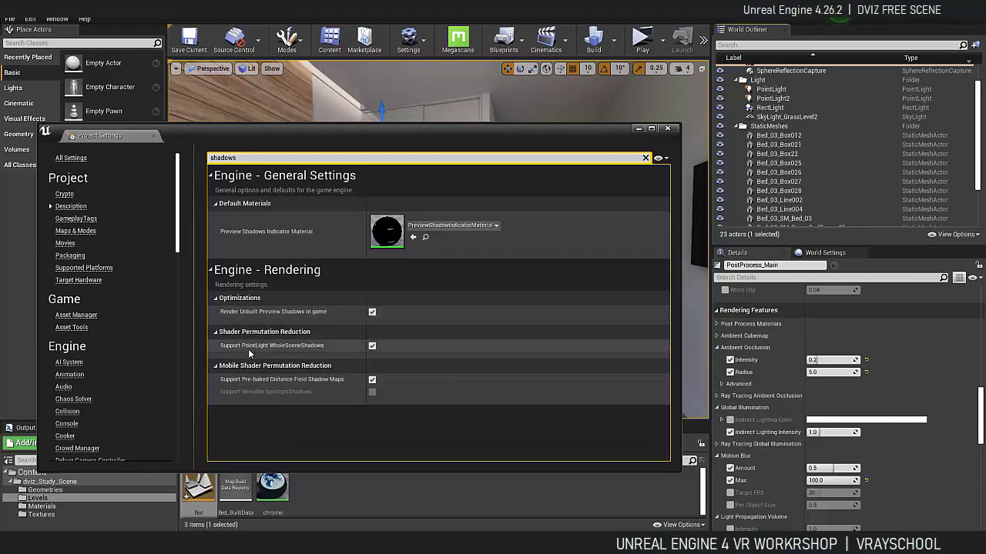
click(671, 131)
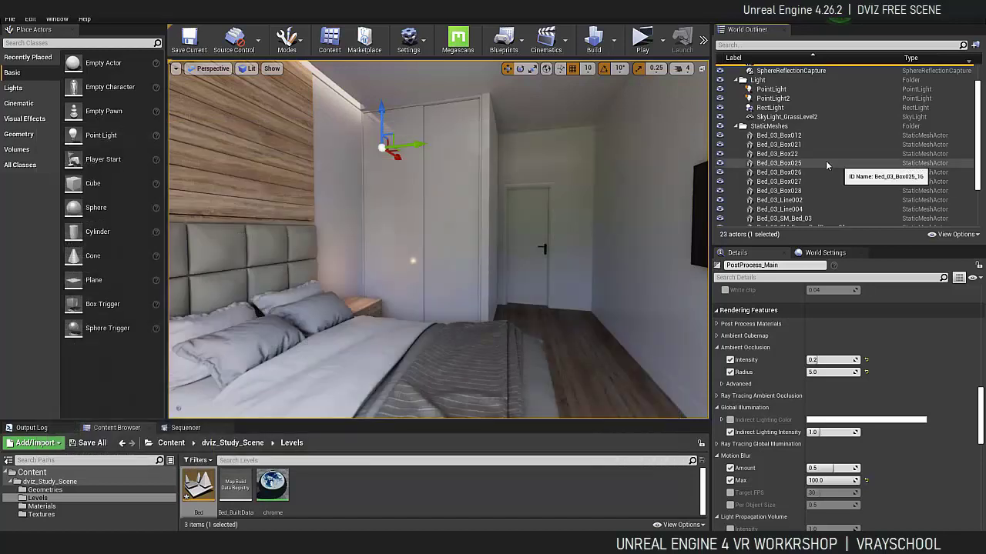
- Show the World Settings with the Lightmass options and view the whole bedroom in Lighting Only mode
click(836, 255)
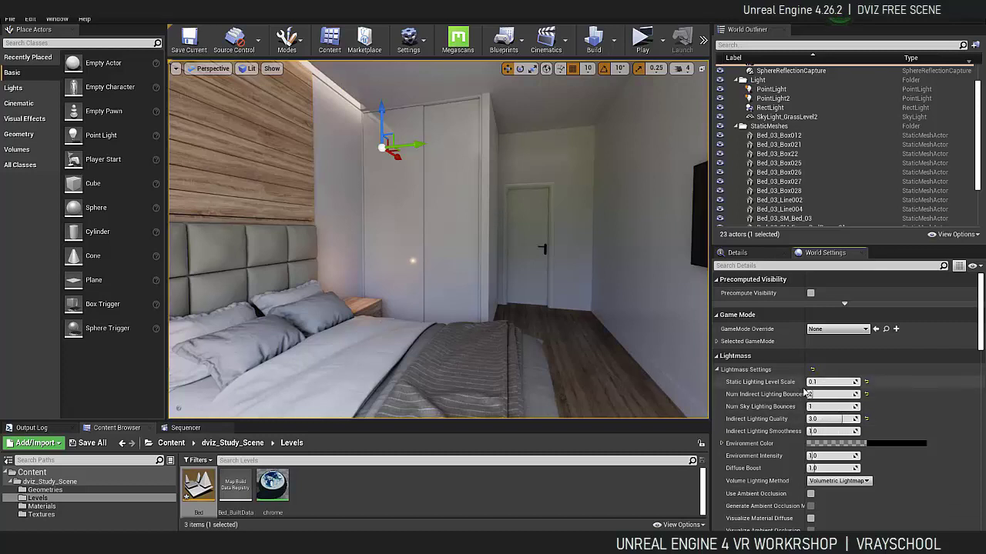
click(246, 69)
click(274, 137)
right_drag(276, 133, 329, 144)
key(s)
right_drag(526, 338, 511, 337)
key(s)
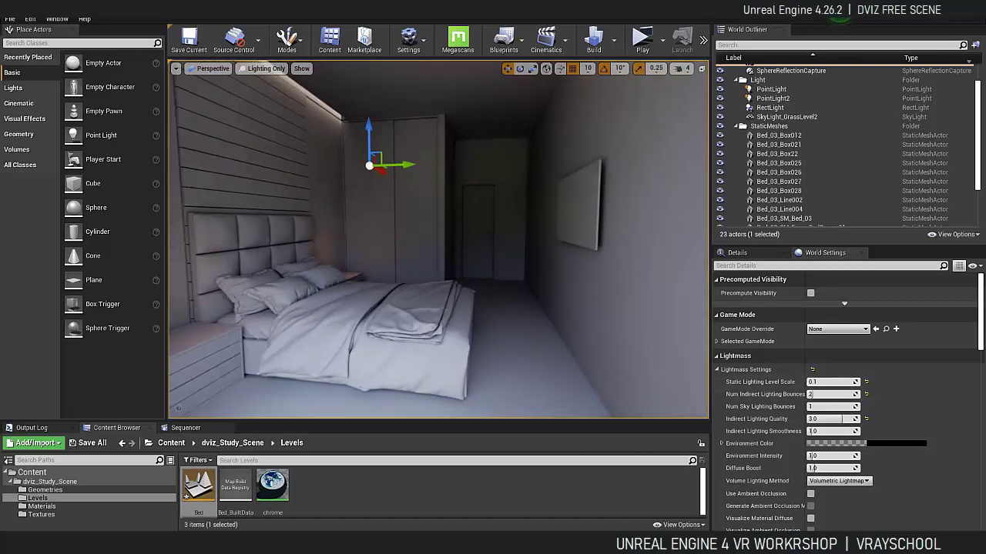
- Examine the Lightmass settings, the generated lightmaps and the packed light and shadow map size, collapsing the Lightmaps list
drag(980, 346, 980, 392)
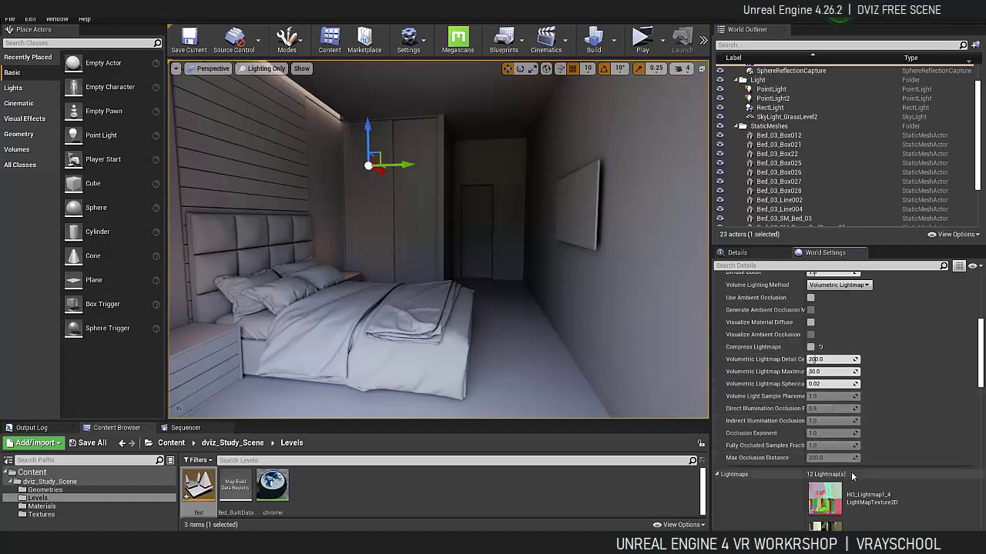
scroll(770, 451, down, 2)
click(717, 425)
click(718, 426)
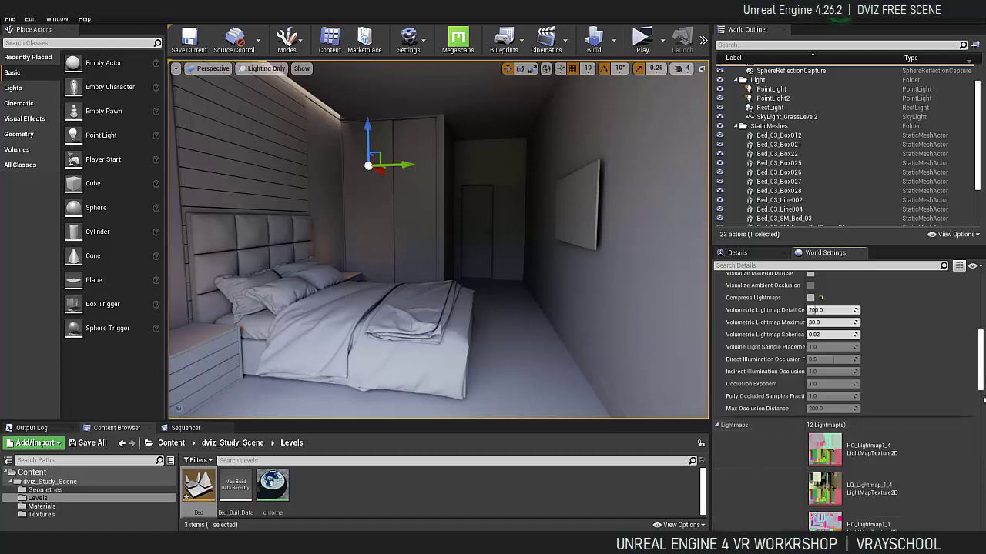
drag(982, 367, 973, 426)
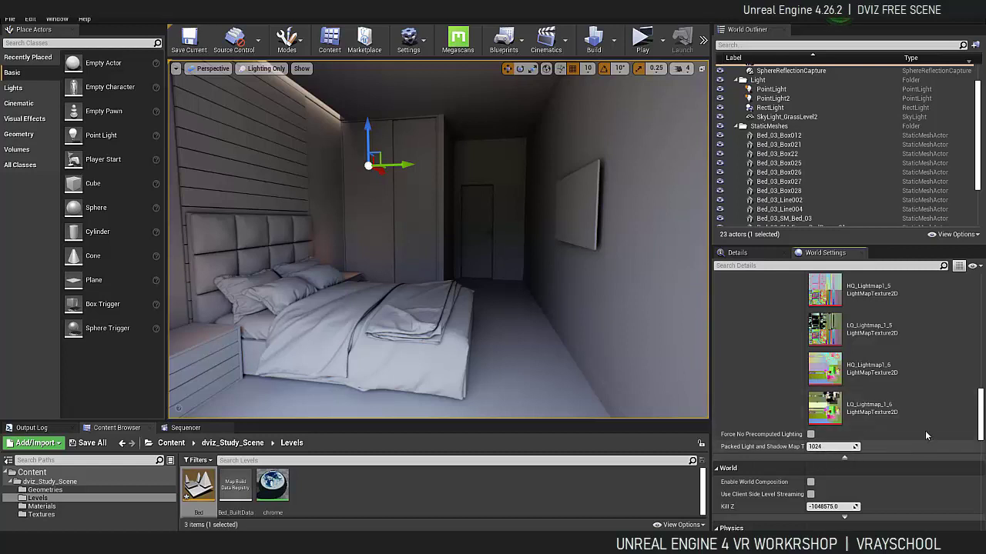
scroll(739, 385, up, 10)
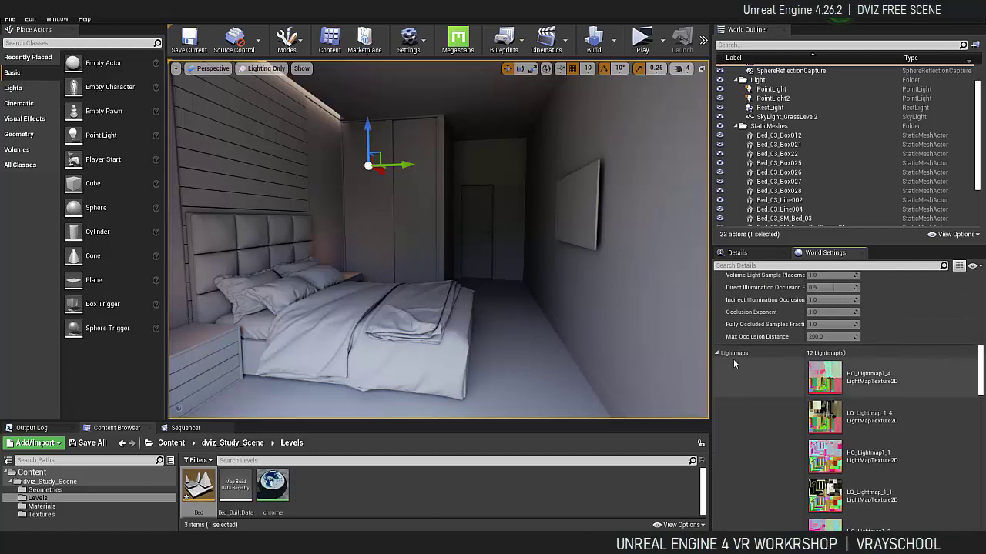
click(733, 359)
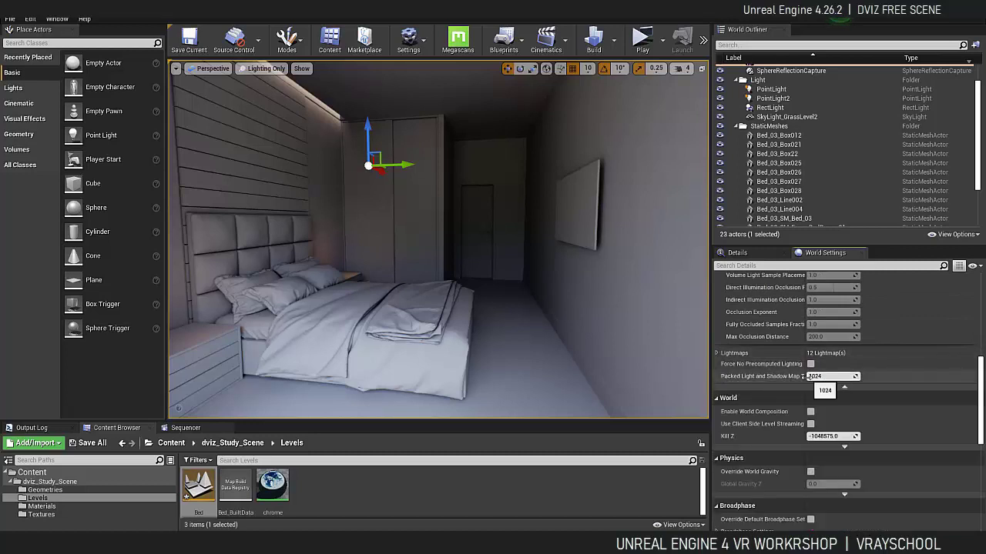
scroll(784, 321, up, 4)
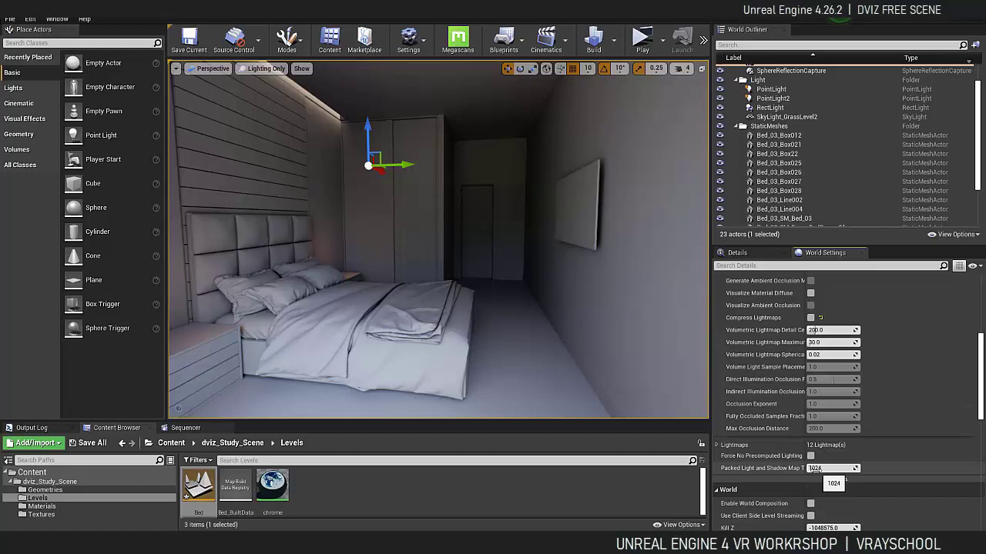
- Switch the viewport to the Lightmap Density optimization view mode and look across the bedroom
click(266, 69)
mouse_move(277, 181)
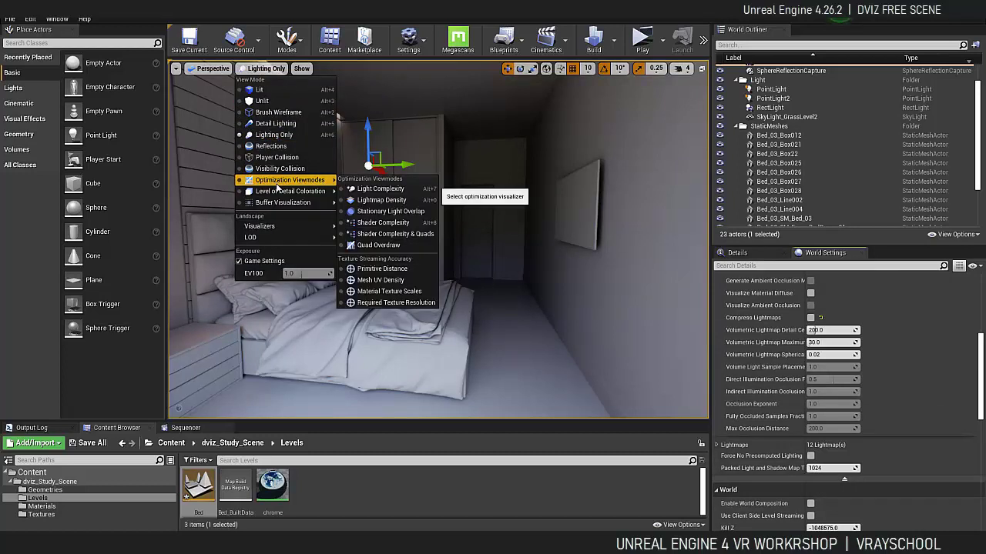
click(381, 200)
right_drag(391, 198, 369, 173)
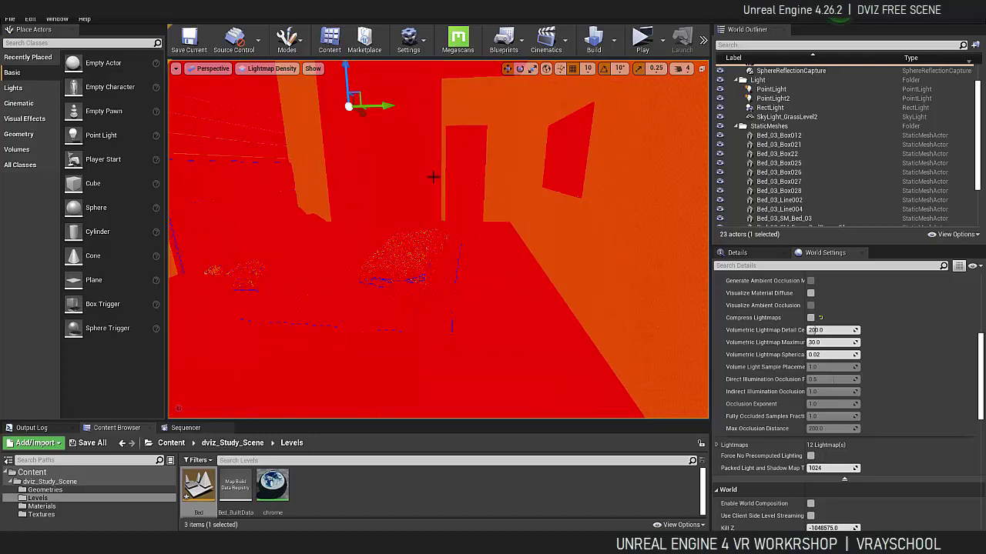
- Select the wall-mounted TV and check its Overridden Light Map Res in the Lighting settings
click(539, 265)
click(570, 165)
scroll(983, 375, down, 5)
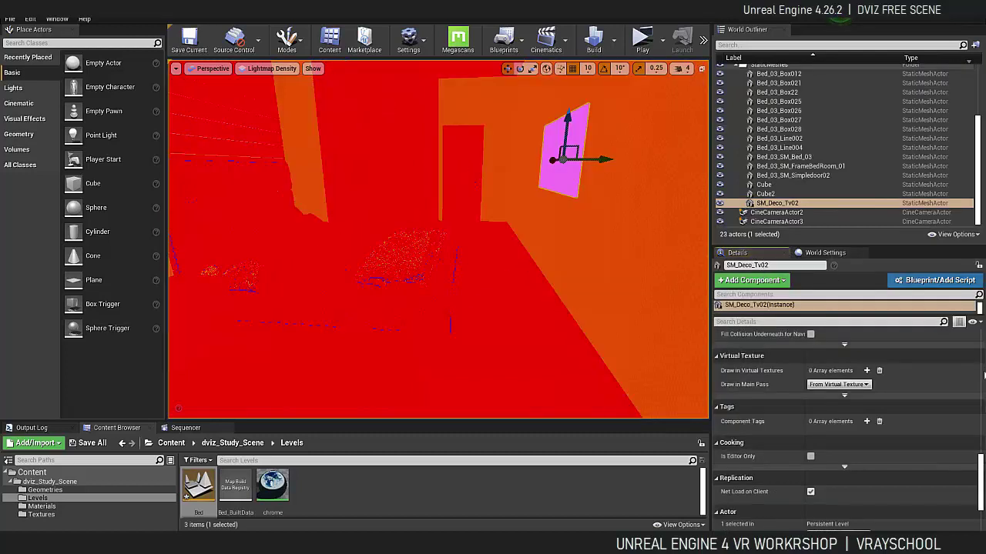
scroll(982, 471, up, 5)
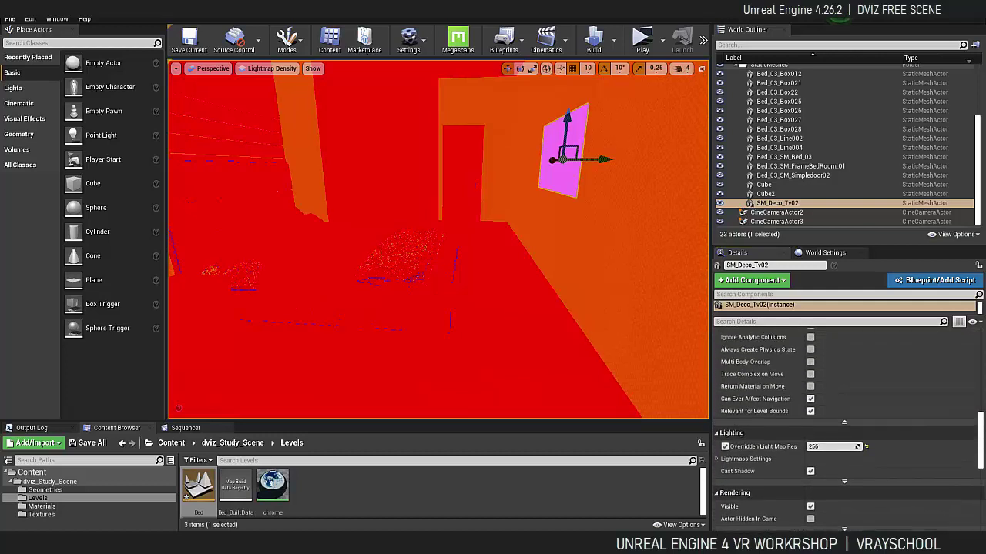
- Check the Overridden Light Map Res of the wardrobe, bed and floor meshes by selecting them one after another
click(401, 362)
click(392, 199)
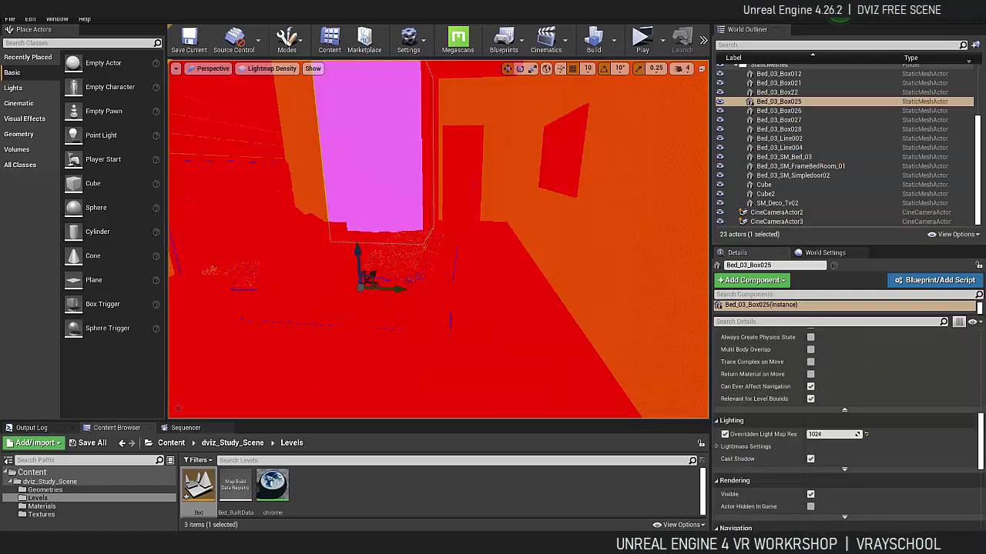
click(263, 140)
click(386, 278)
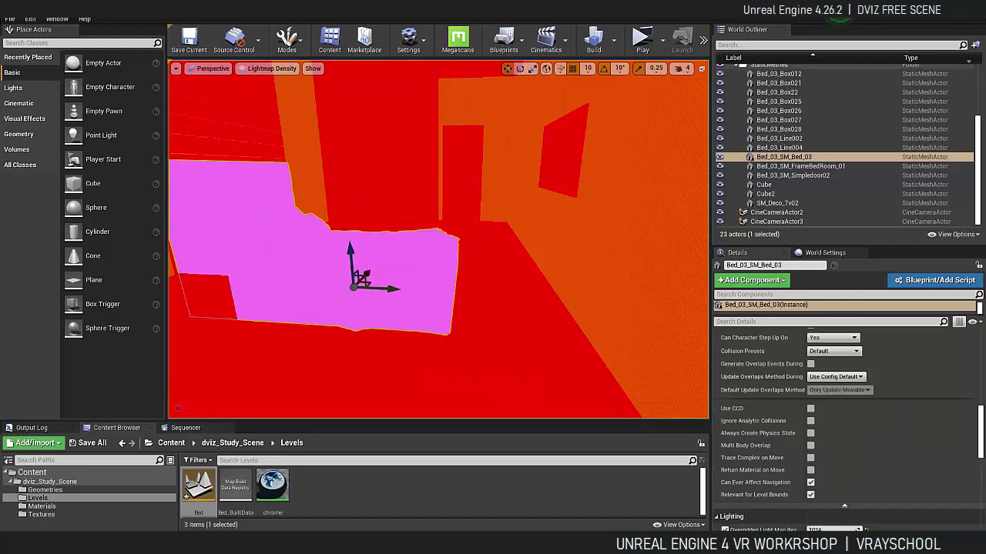
click(437, 182)
click(408, 174)
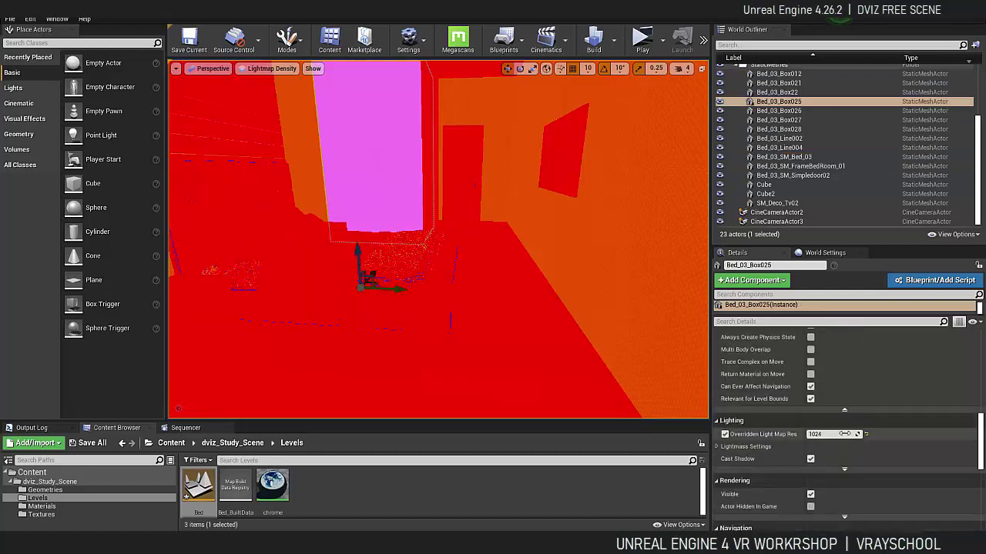
click(518, 376)
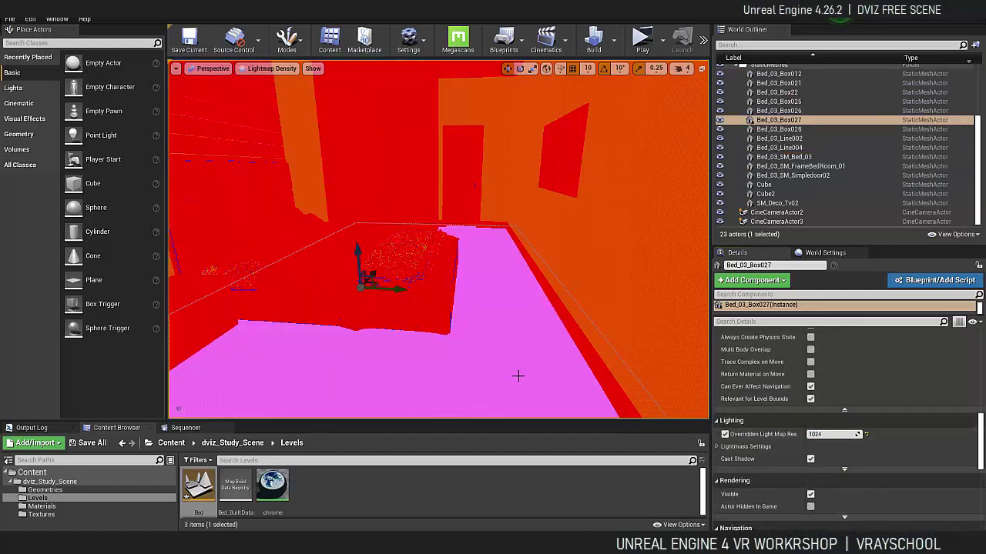
click(385, 277)
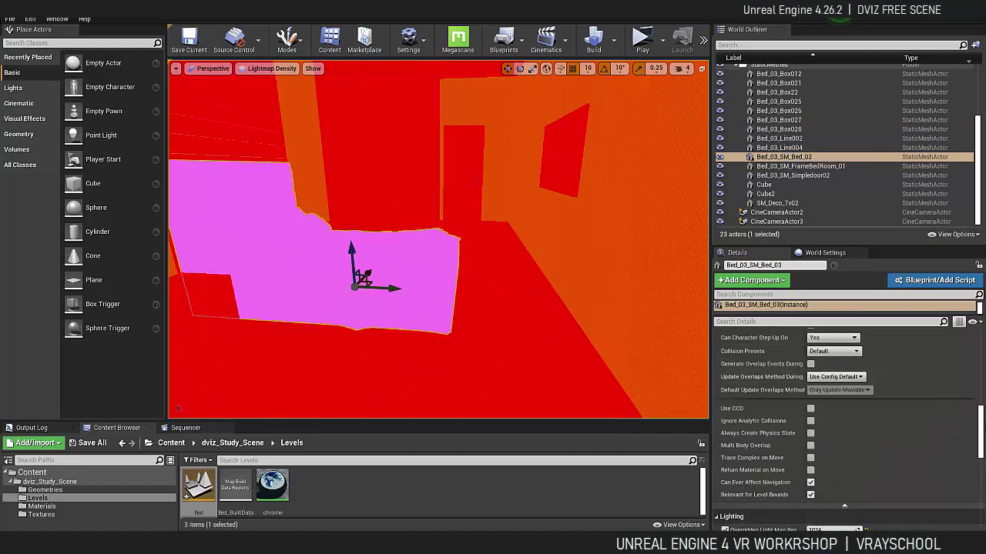
- Check the bed mesh's Overridden Light Map Res against its lightmap density colour in the viewport
scroll(982, 412, down, 5)
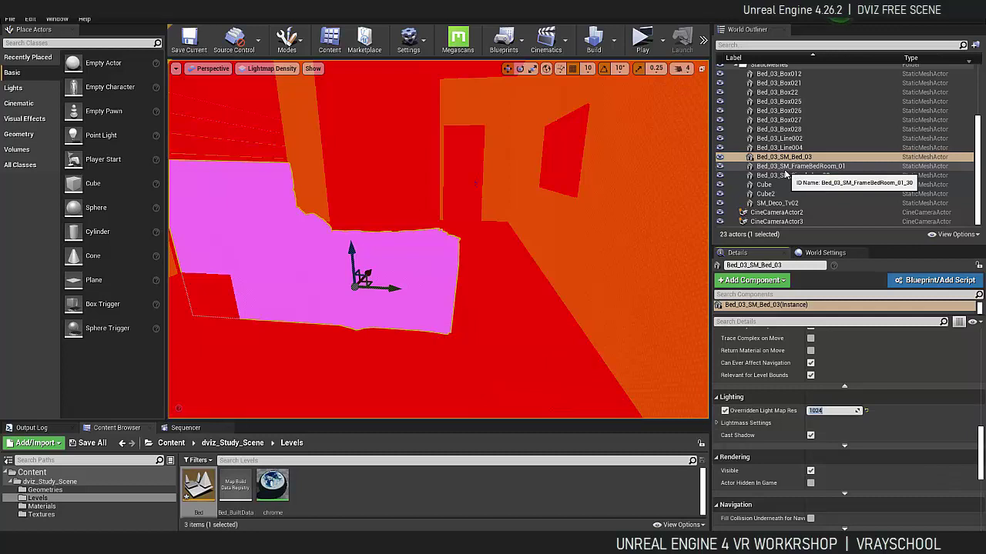
right_drag(577, 146, 647, 100)
right_drag(579, 167, 554, 158)
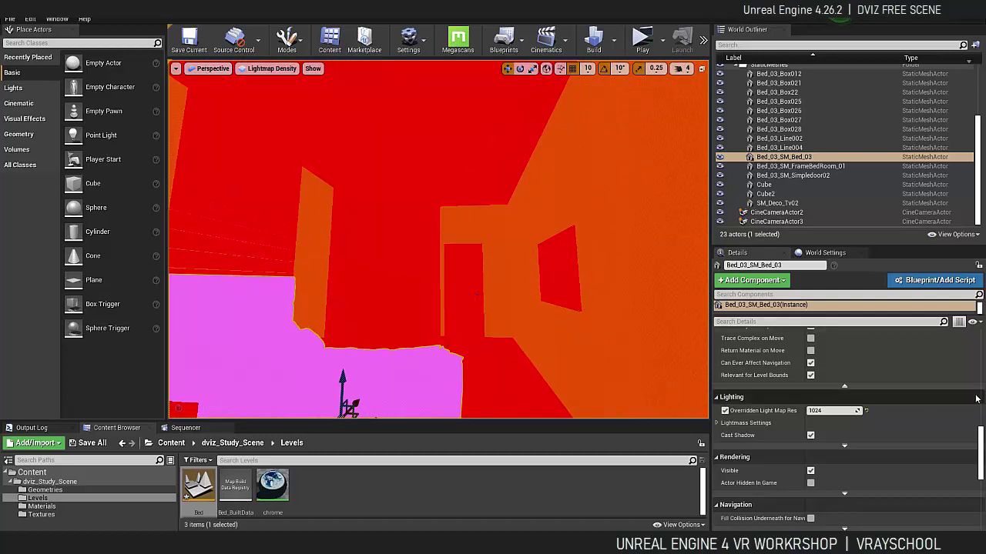
click(827, 412)
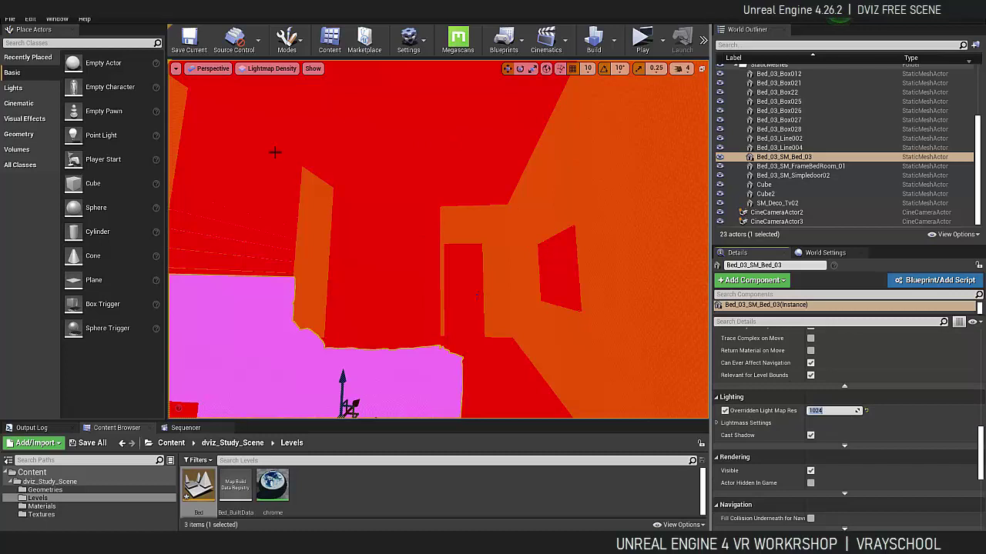
- Switch the viewport back to the Lit view mode and look toward the wardrobe, door and TV
click(271, 68)
click(262, 97)
right_drag(438, 239, 531, 257)
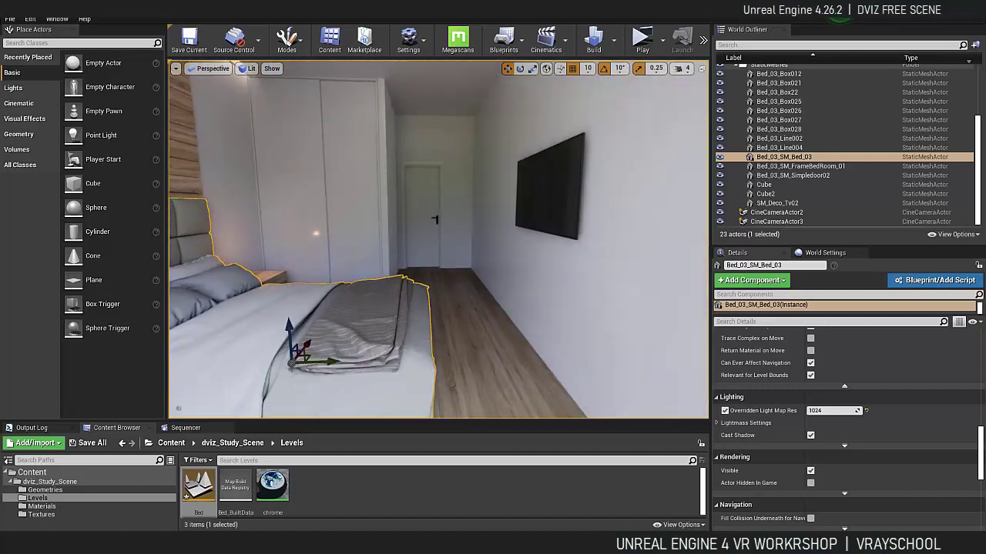
- Select SkyLight_GrassLevel2 and examine its light settings, including the cubemap source, resolution and indirect lighting intensity
drag(979, 201, 980, 171)
click(786, 107)
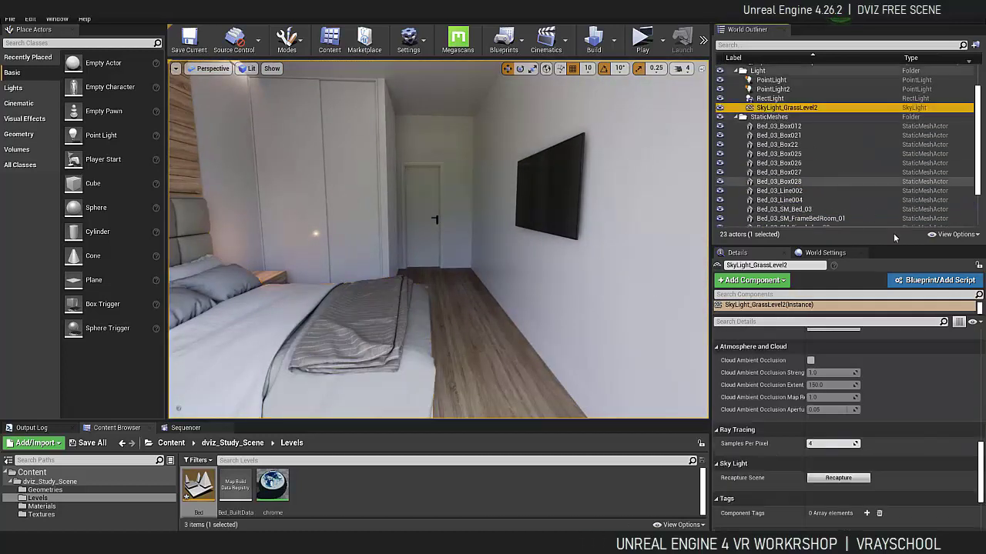
drag(979, 462, 979, 381)
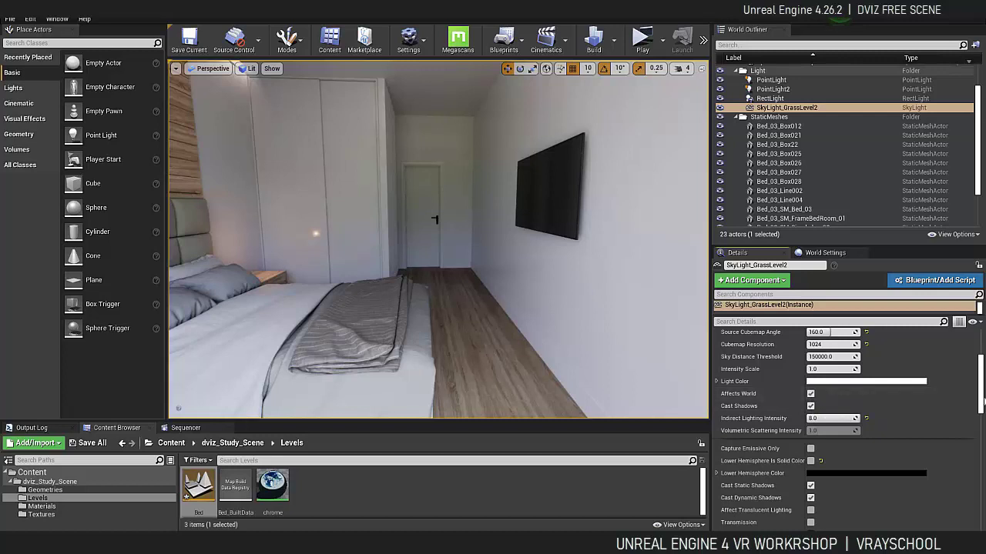
scroll(832, 397, up, 5)
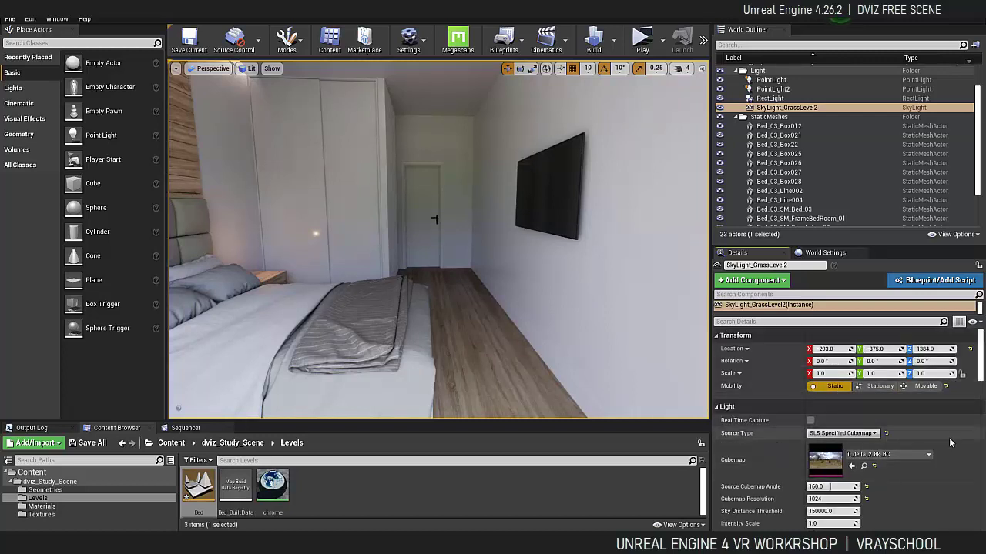
- Switch the viewport to the Lighting Only view mode and look across the bedroom
click(248, 68)
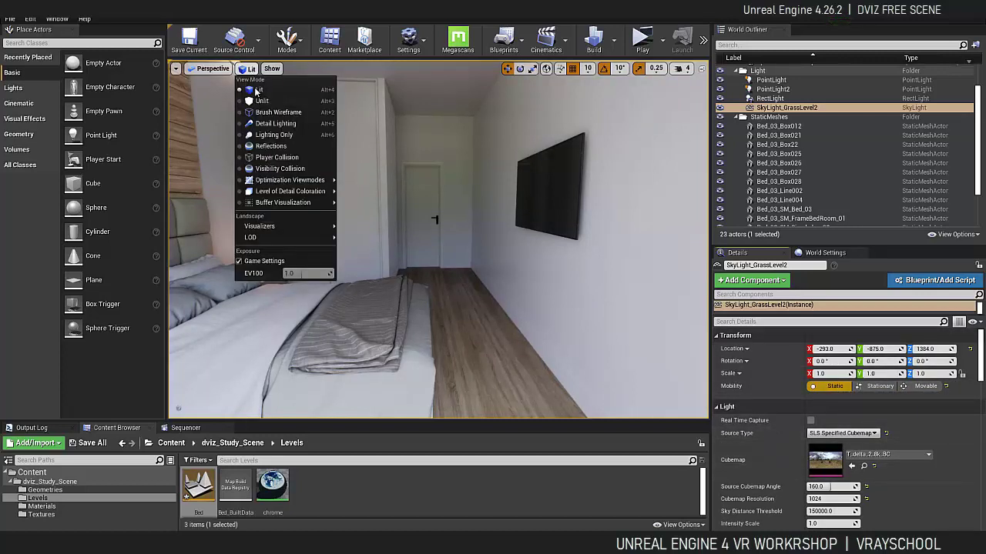
click(270, 135)
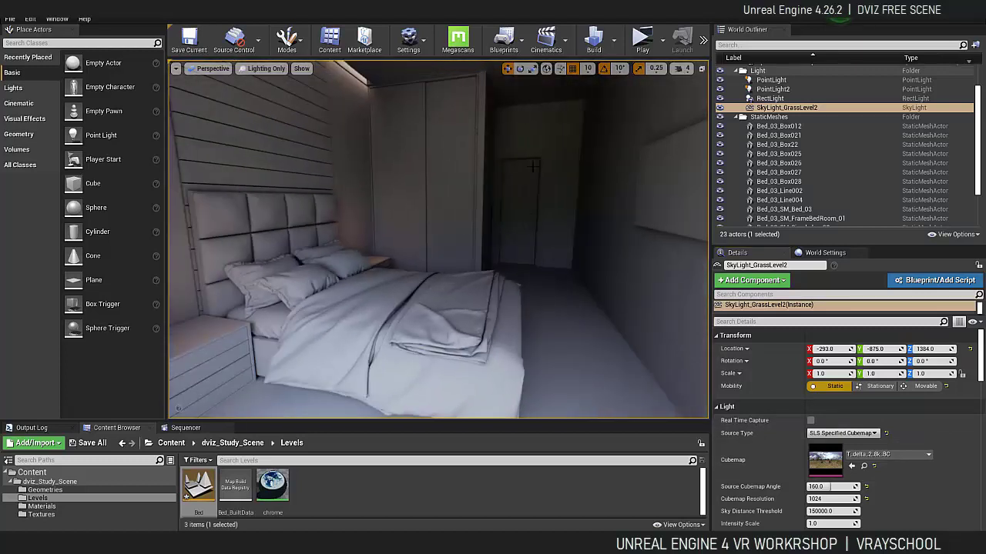
scroll(979, 179, up, 1)
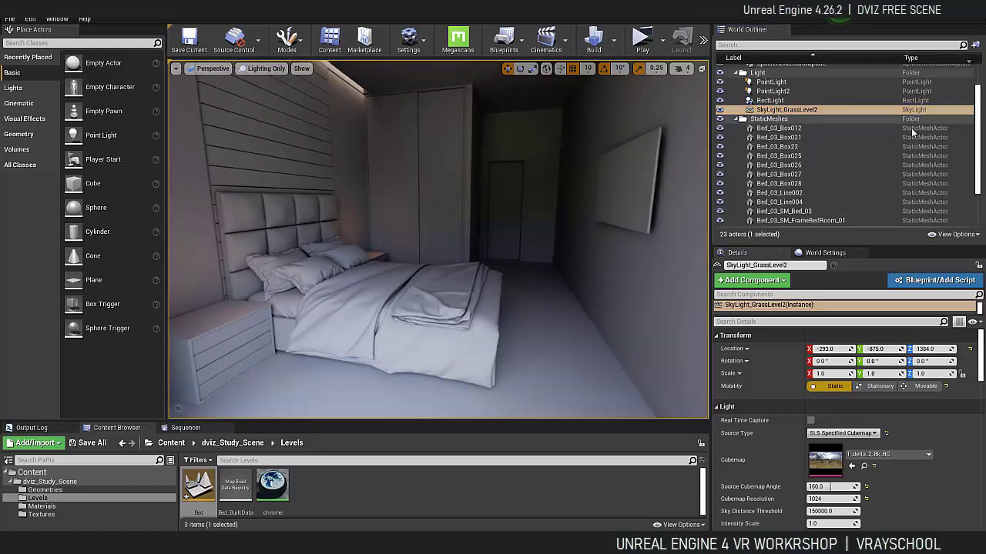
- Select PostProcess_Main and disable it in its Post Process Volume Settings
scroll(868, 117, up, 2)
click(782, 87)
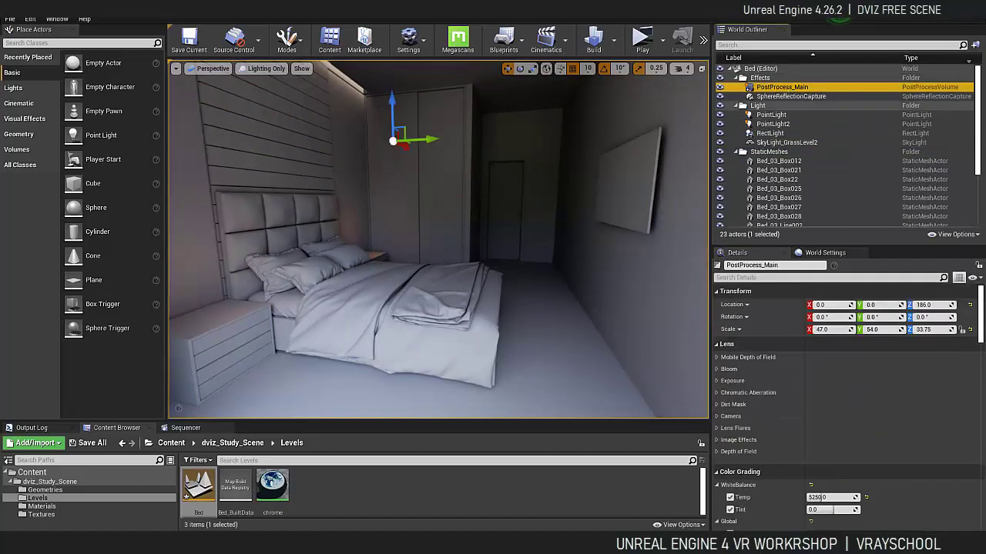
scroll(958, 480, down, 10)
scroll(958, 479, down, 6)
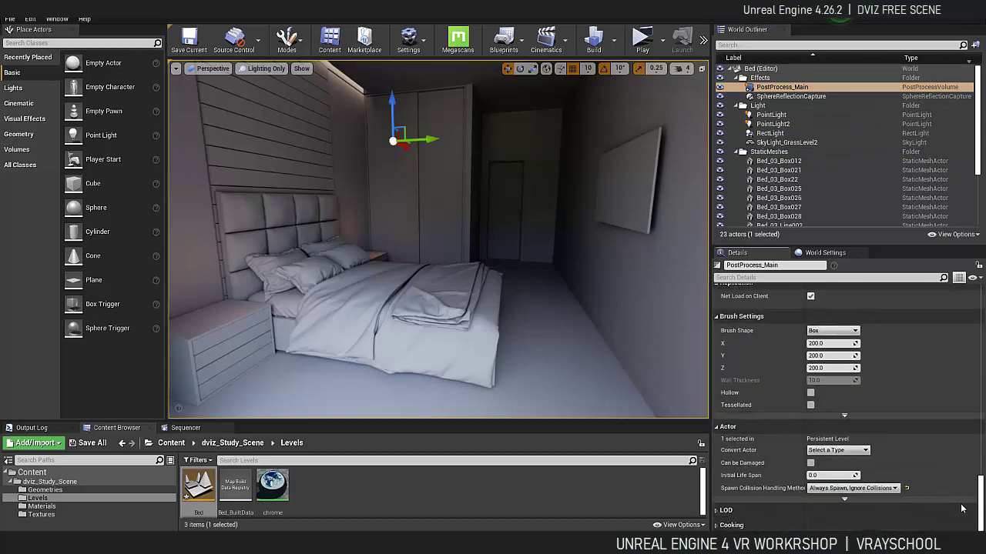
scroll(961, 493, up, 4)
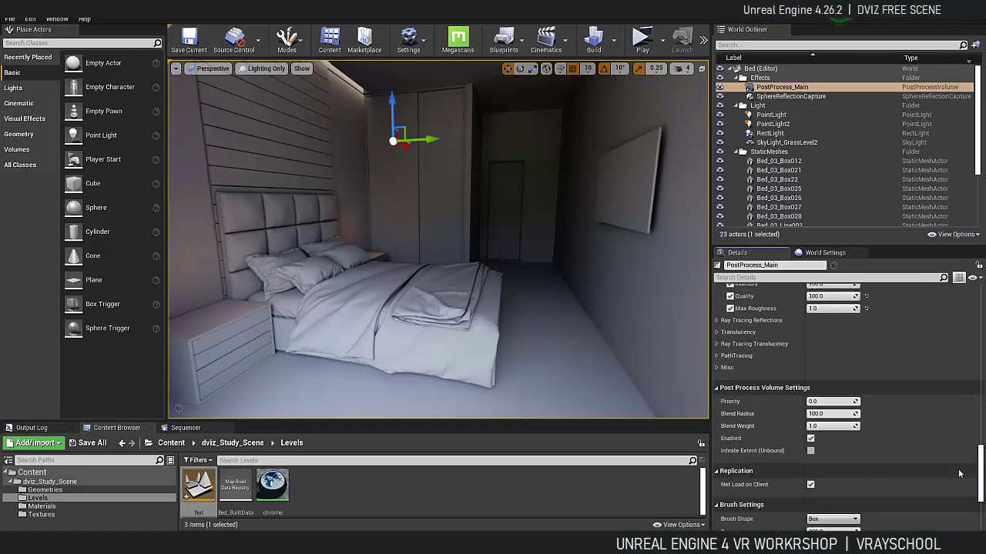
click(810, 413)
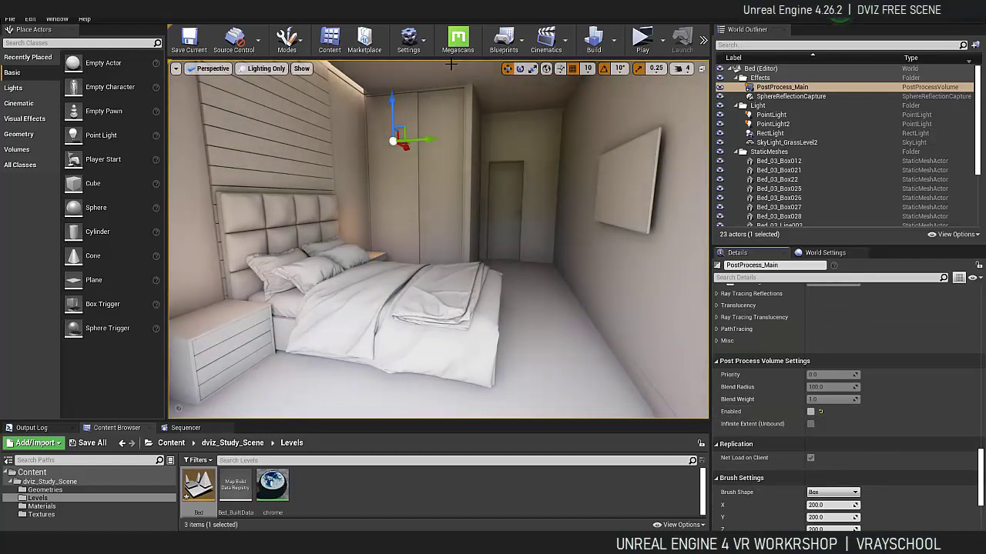
- Search the project settings for "amb" and turn off the default Ambient Occlusion under Engine - Rendering
click(436, 37)
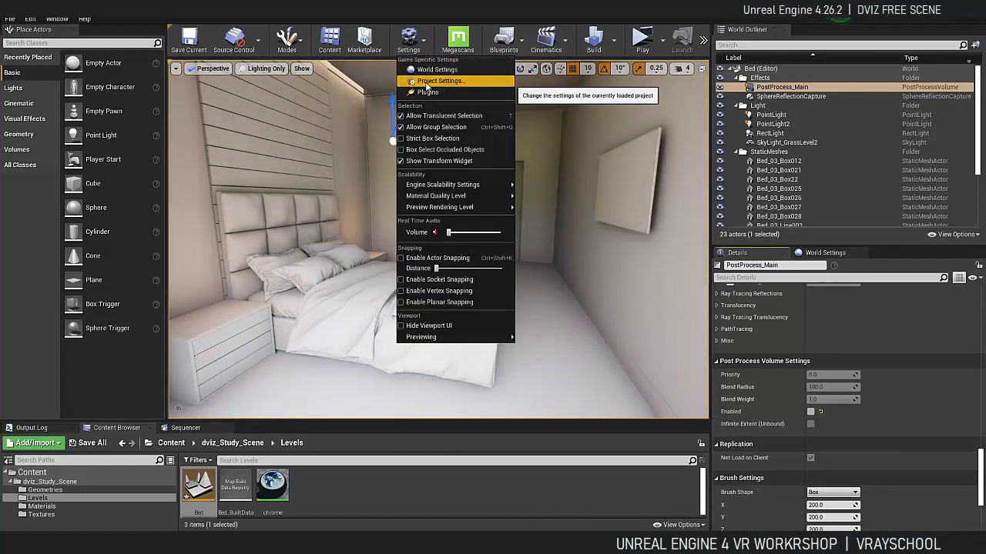
click(410, 91)
click(276, 158)
text(a)
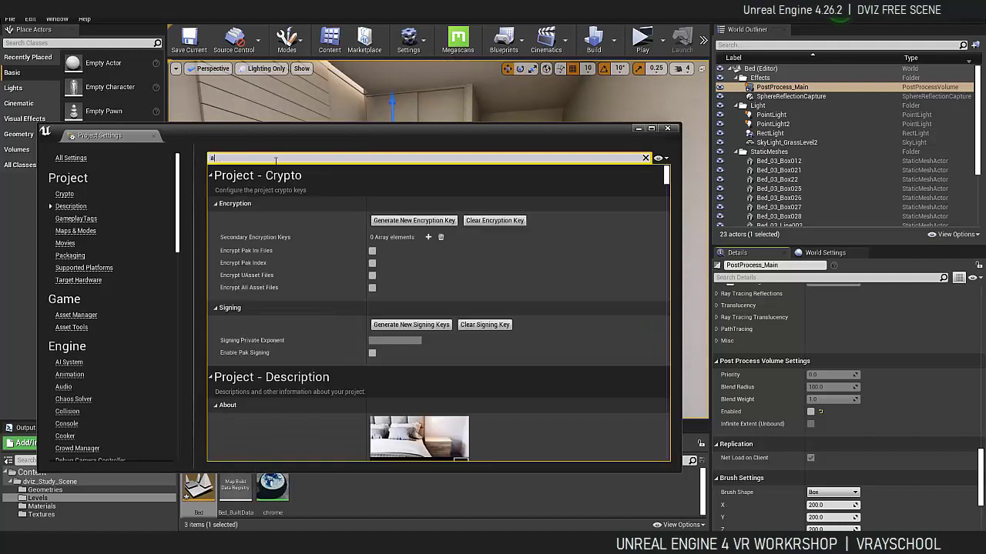
text(mb)
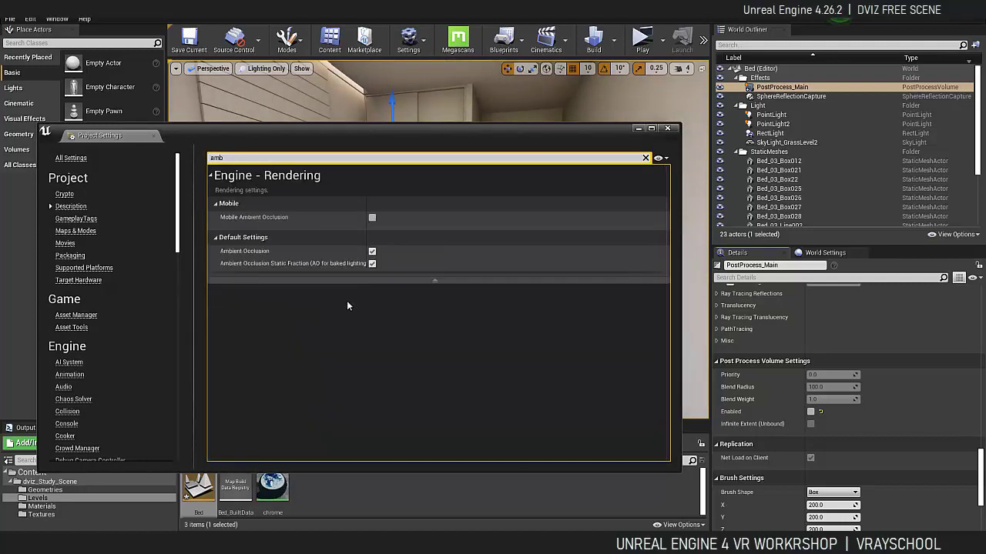
click(372, 251)
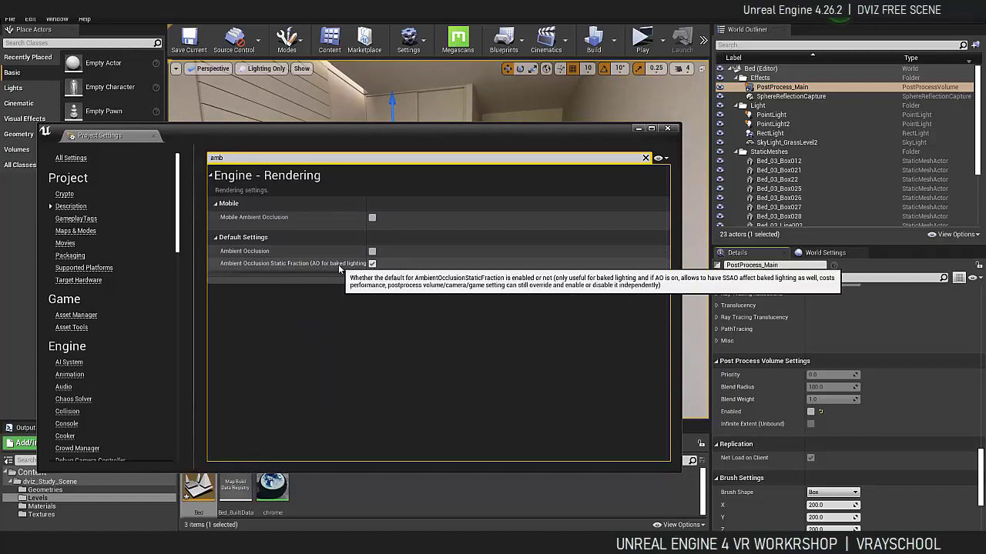
- Move the Project Settings window aside, return the viewport to the Lit view mode and re-enable PostProcess_Main
drag(452, 144, 4, 367)
right_drag(439, 238, 330, 221)
click(255, 68)
click(259, 89)
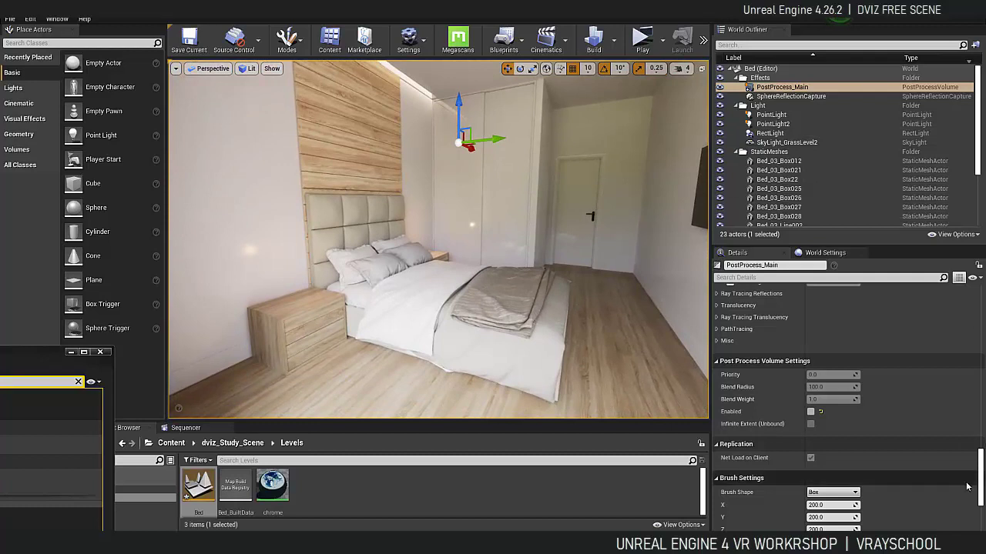
click(810, 412)
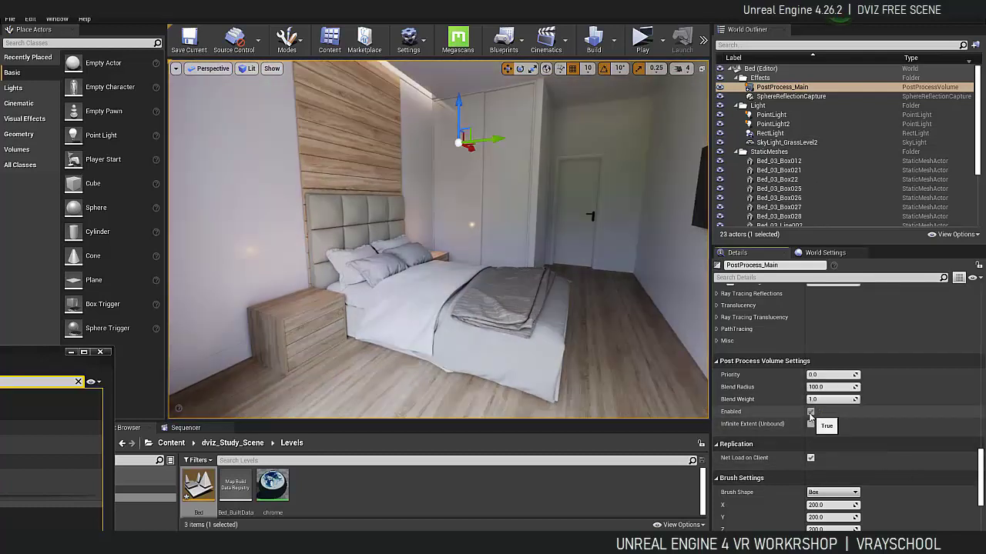
click(810, 412)
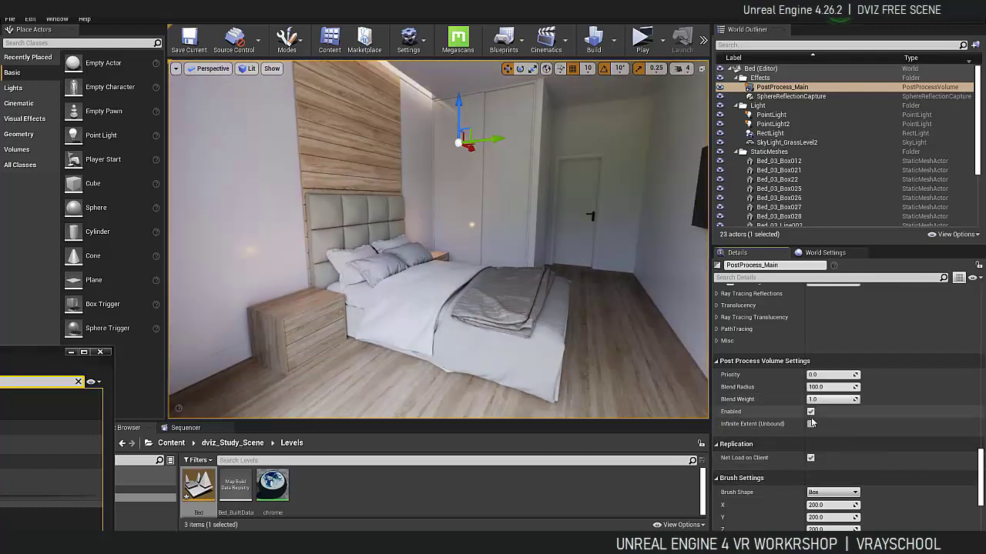
- Bring the Project Settings window back into view to check the Ambient Occlusion options, and close it
mouse_move(597, 193)
mouse_down()
mouse_move(605, 181)
mouse_move(597, 183)
mouse_up()
drag(54, 366, 394, 267)
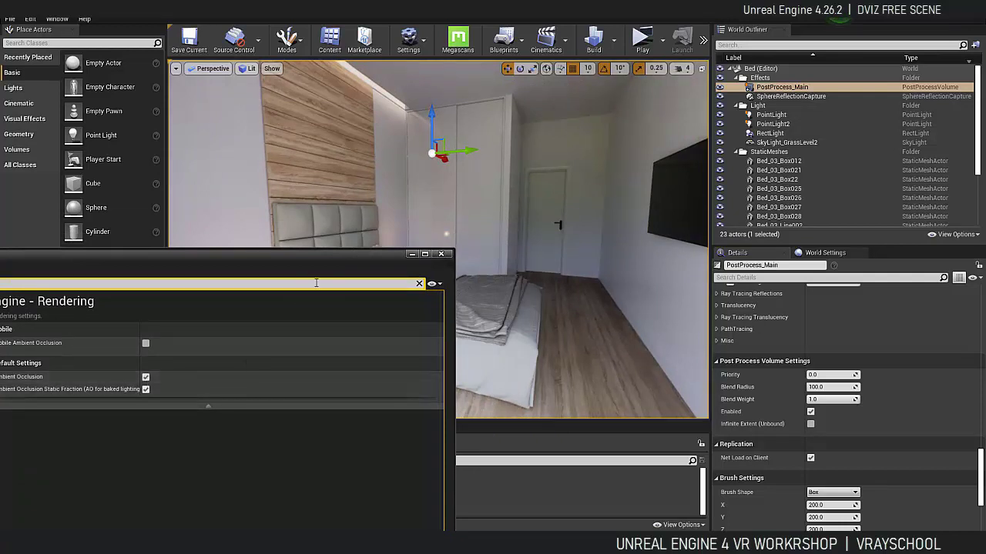
drag(404, 255, 204, 255)
click(242, 253)
drag(339, 254, 427, 311)
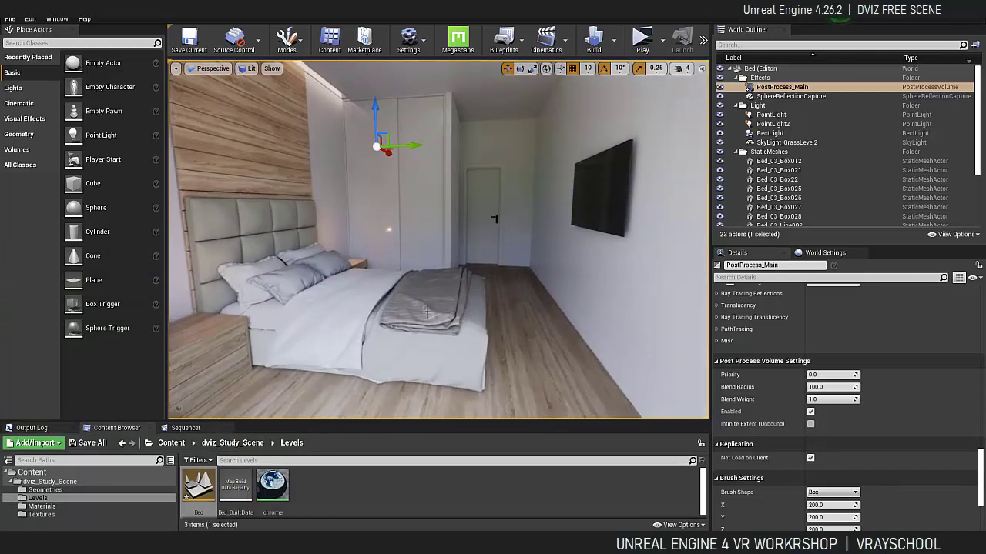